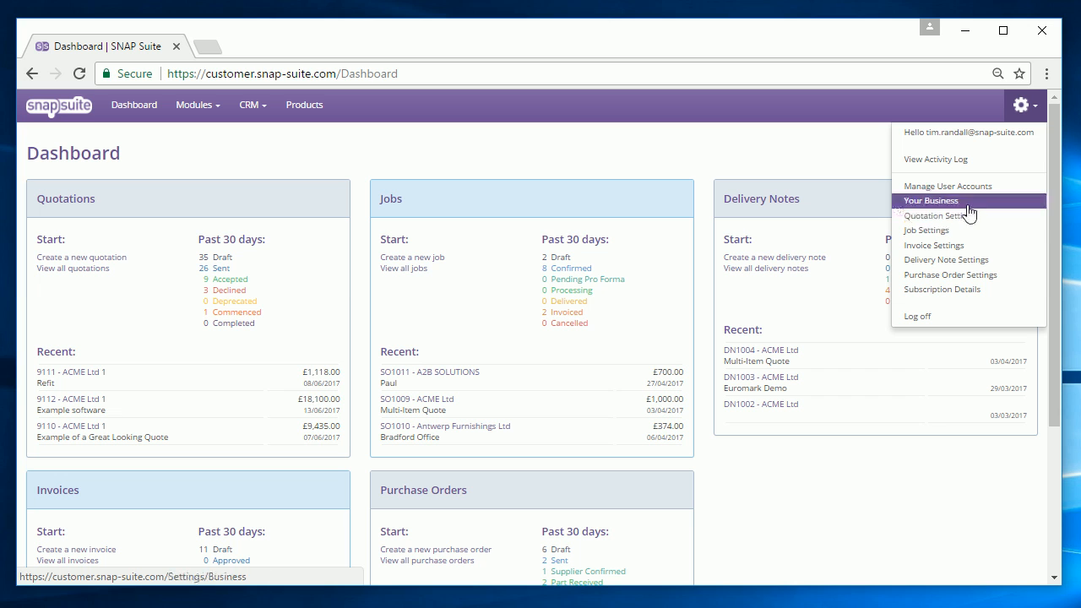
Open the Activity Log from the gear settings menu.
click(965, 169)
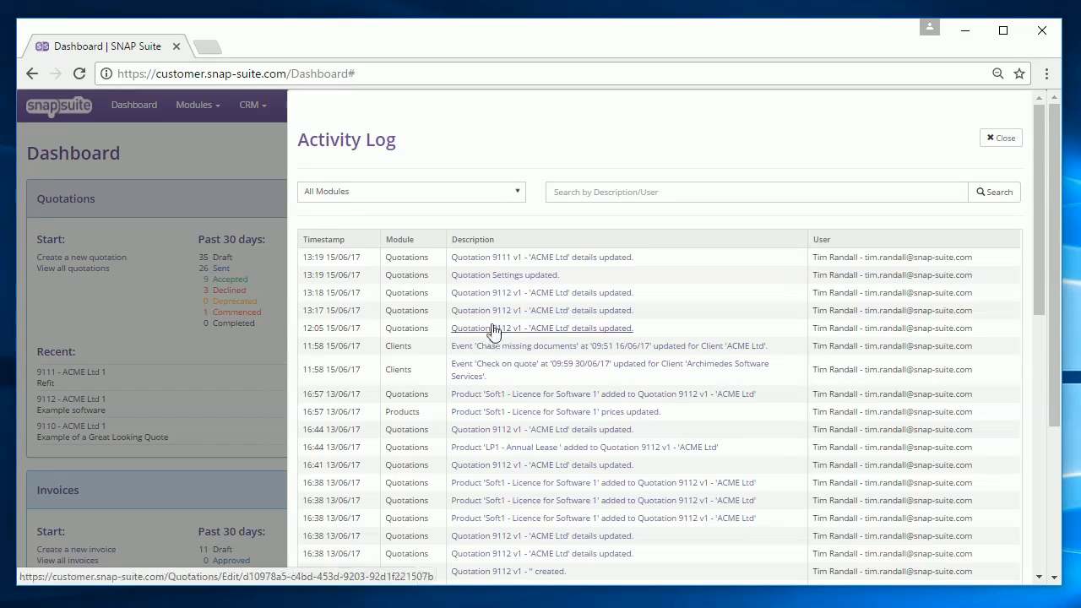
View quotation 9112 from its Activity Log entry, then go back to the Dashboard.
click(504, 294)
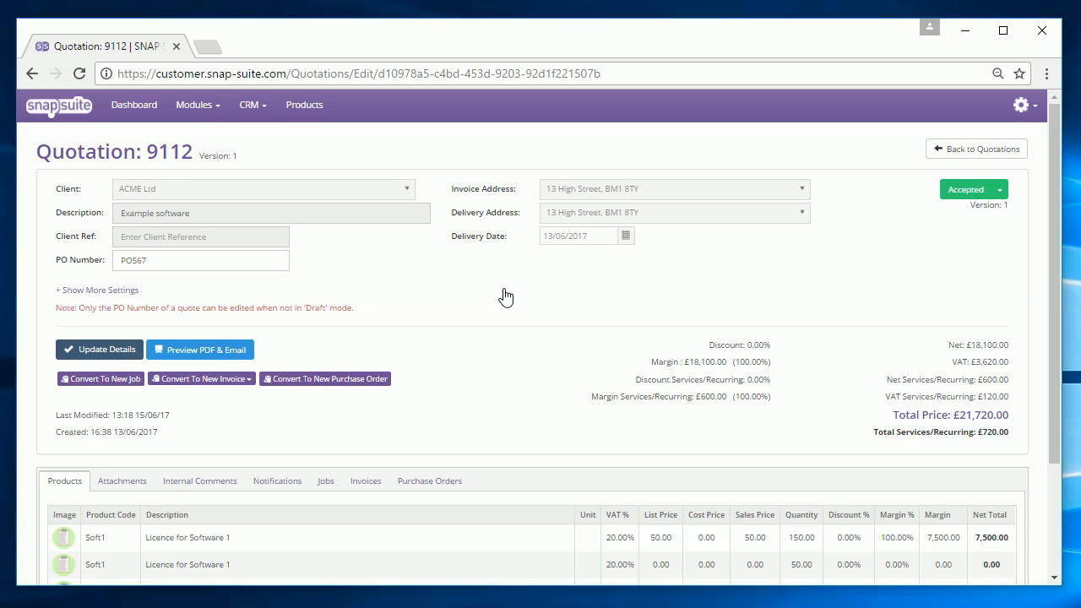
click(142, 108)
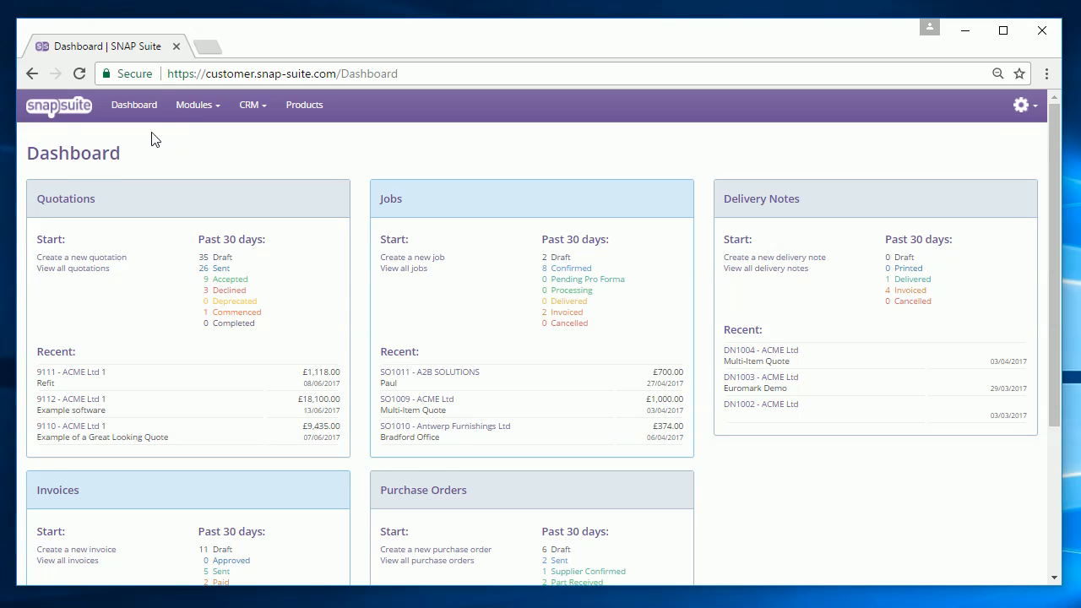
Preview quotation 9110's PDF, briefly opening and closing its email form.
click(189, 104)
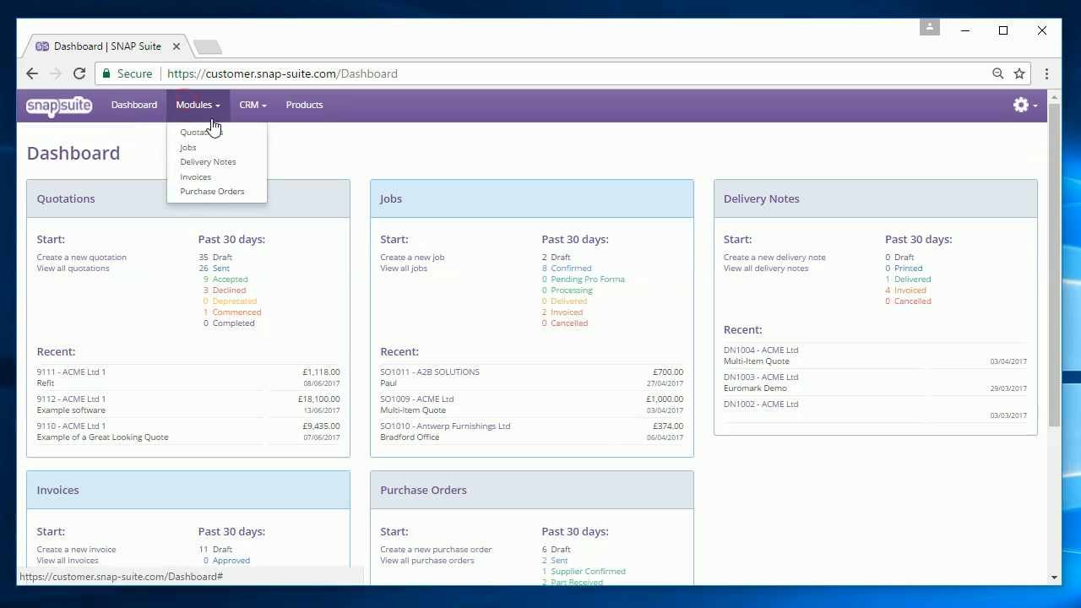
click(211, 132)
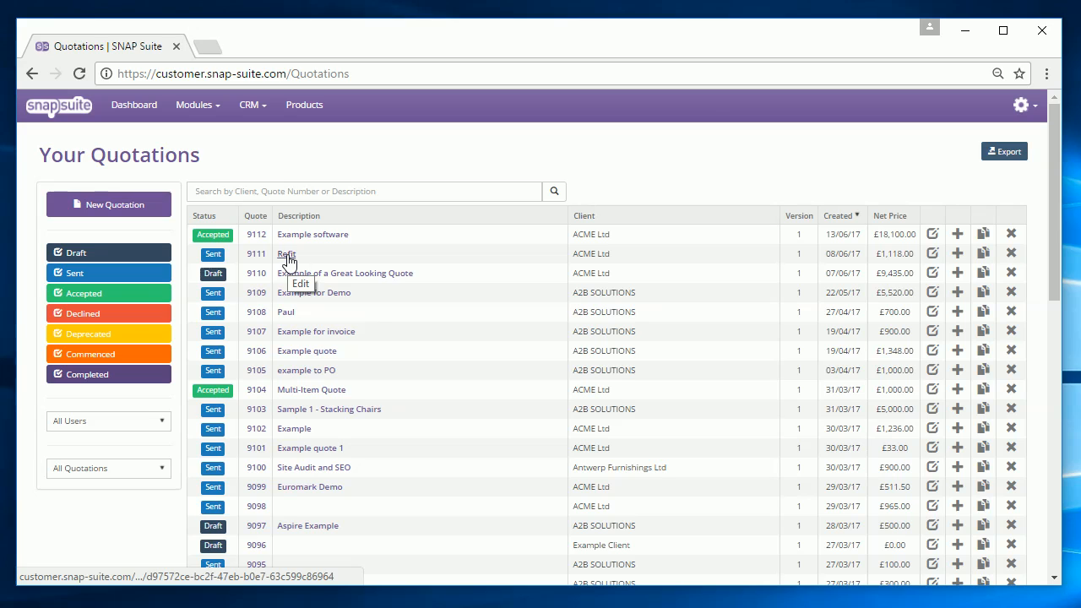
click(293, 282)
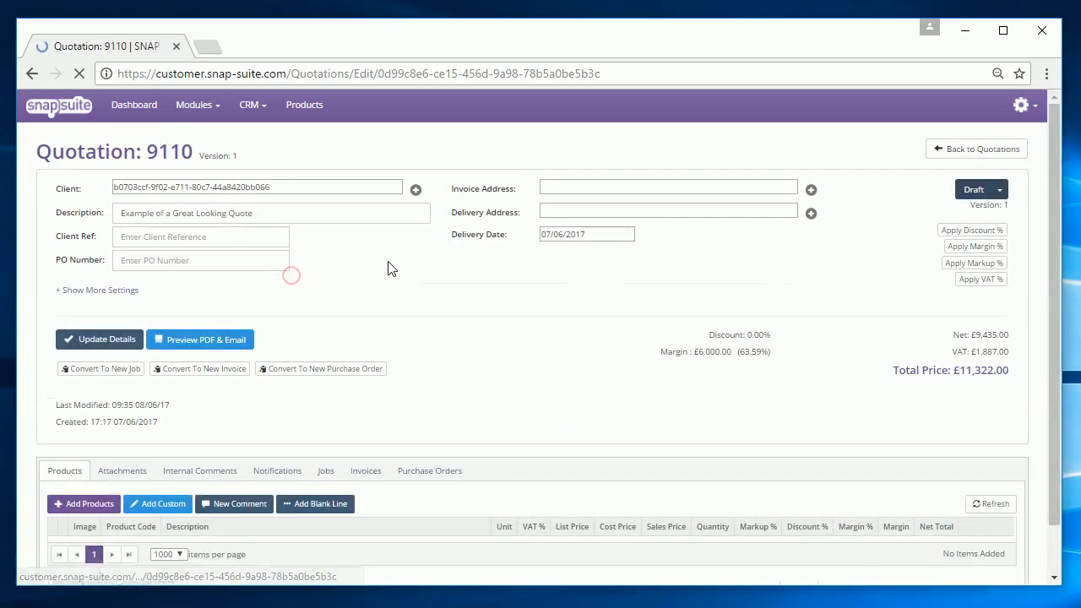
click(230, 342)
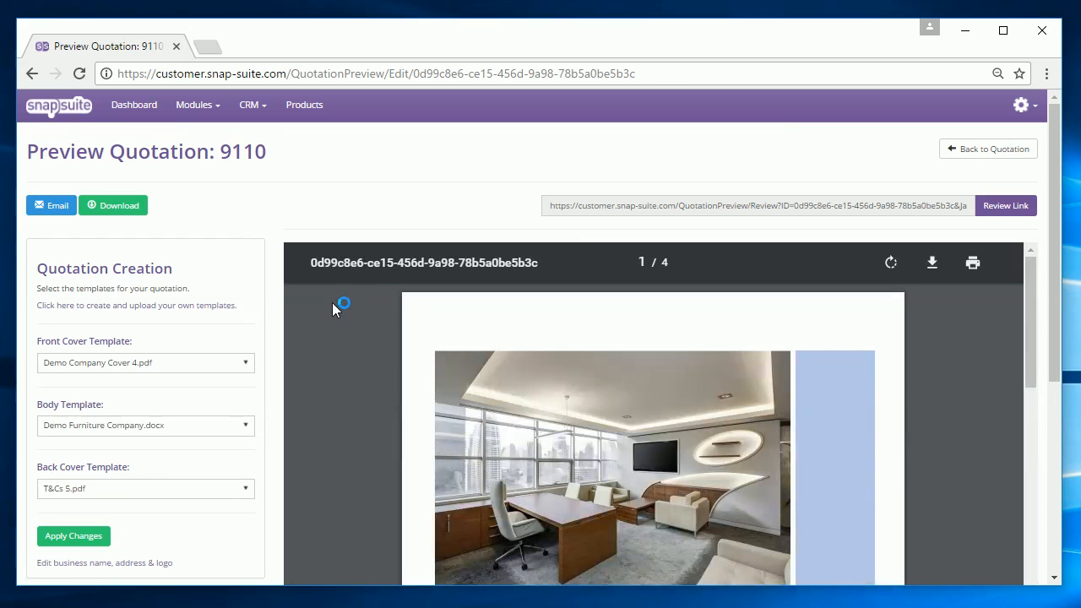
click(51, 205)
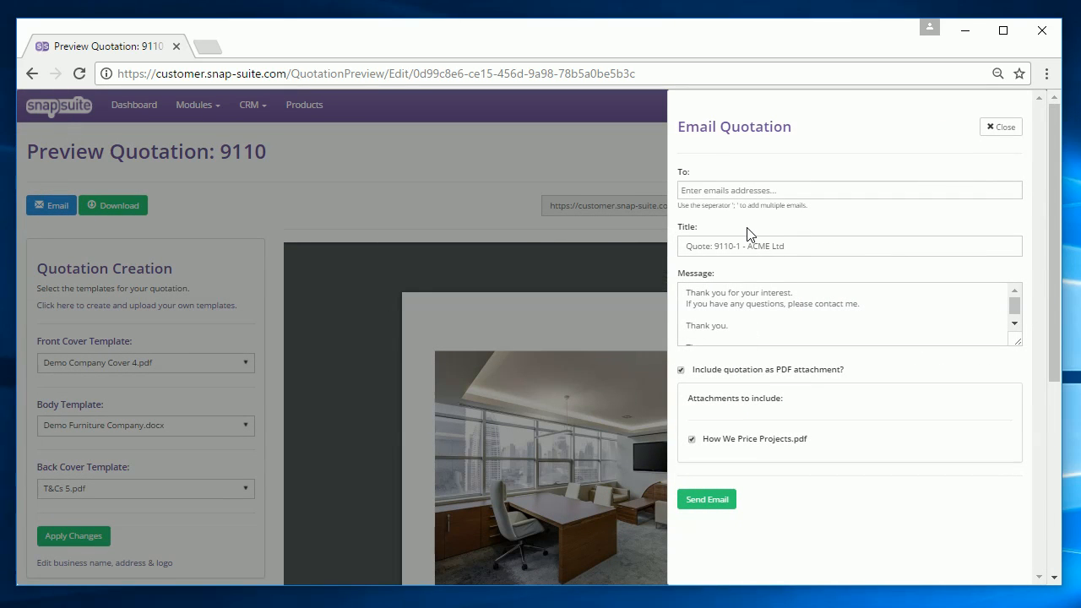
click(986, 130)
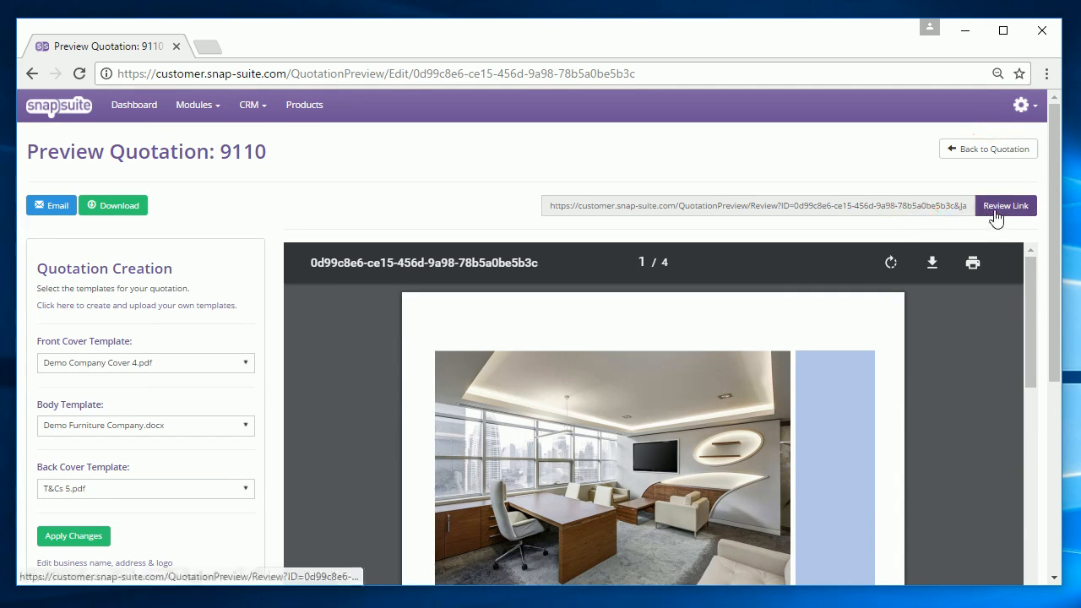
On quotation 9110's review page, enter the client's name, an acceptance note and a PO number.
click(996, 218)
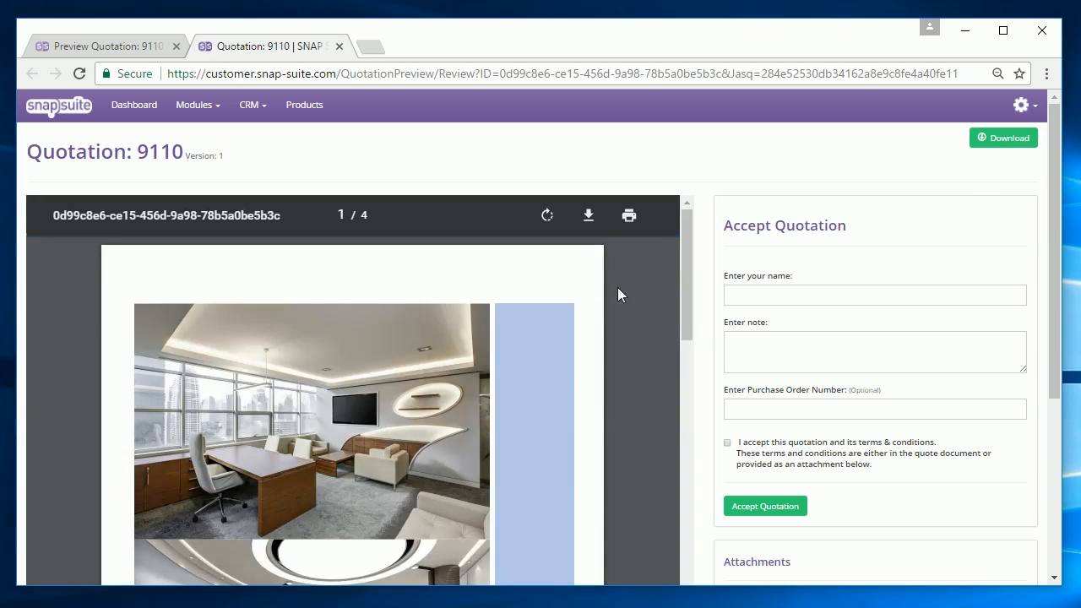
click(748, 295)
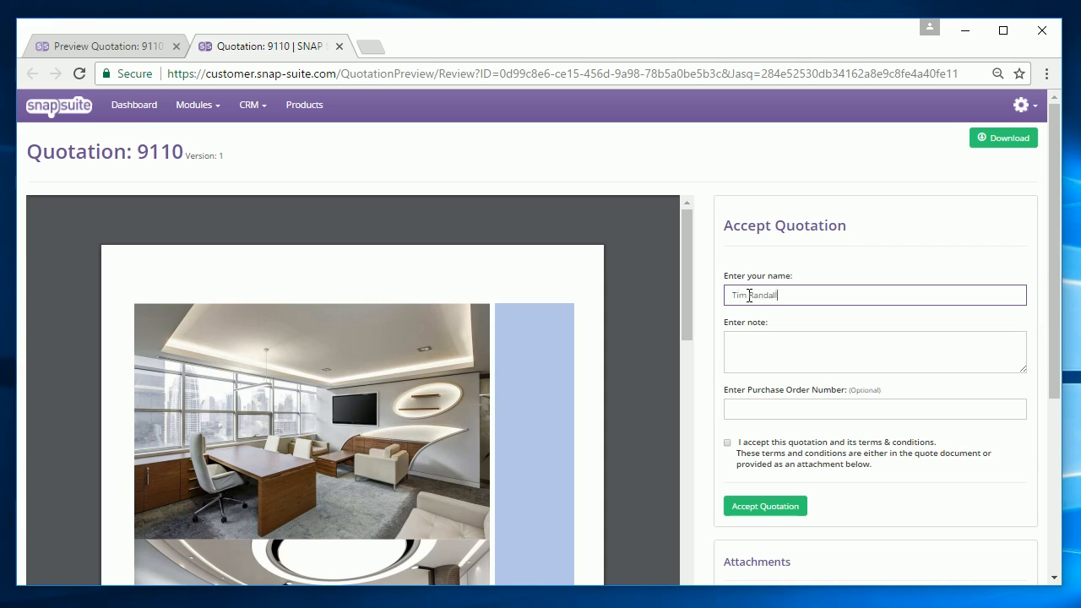
click(760, 350)
text(Thanks - looks great.)
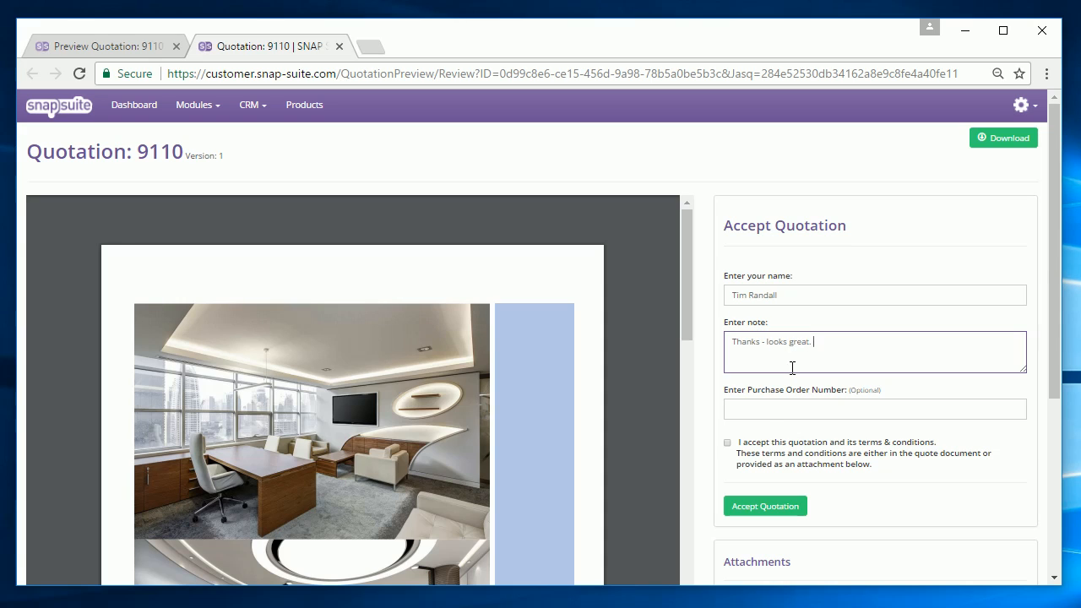
click(765, 414)
text(PO987)
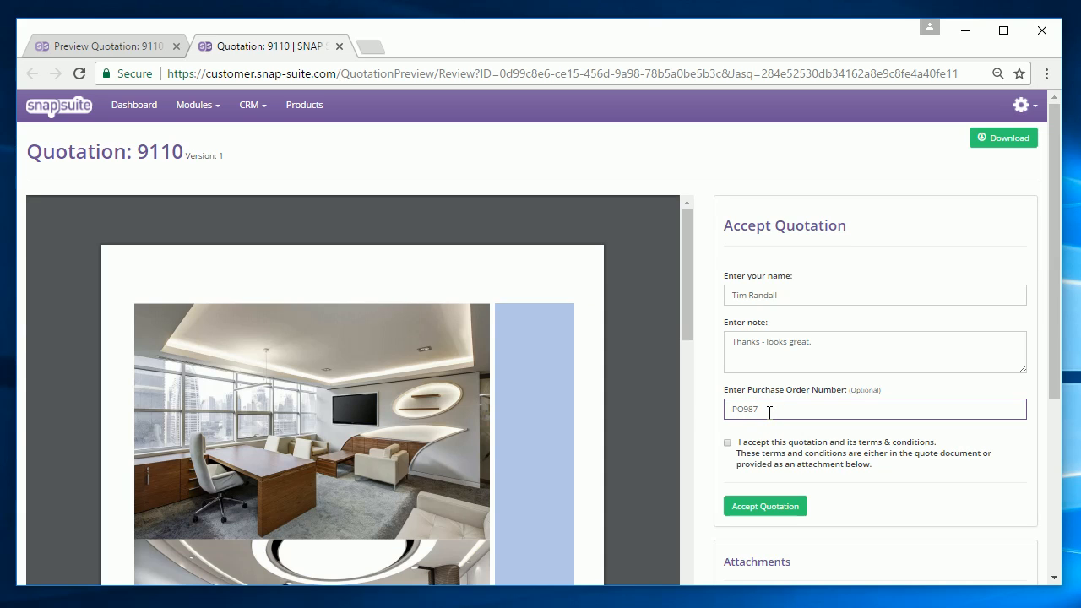
scroll(730, 423, down, 2)
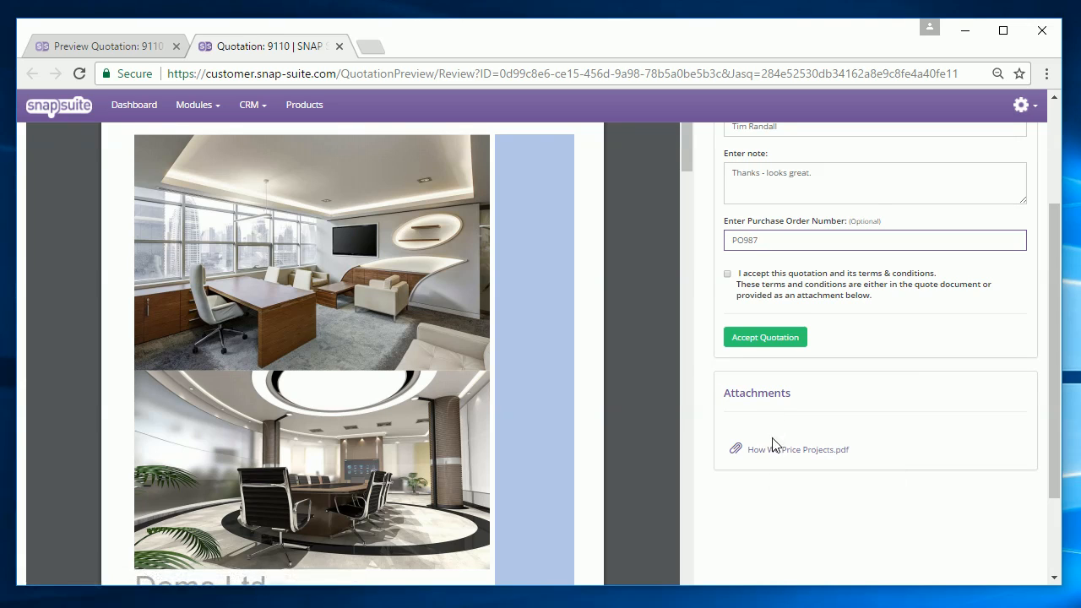
scroll(779, 480, up, 2)
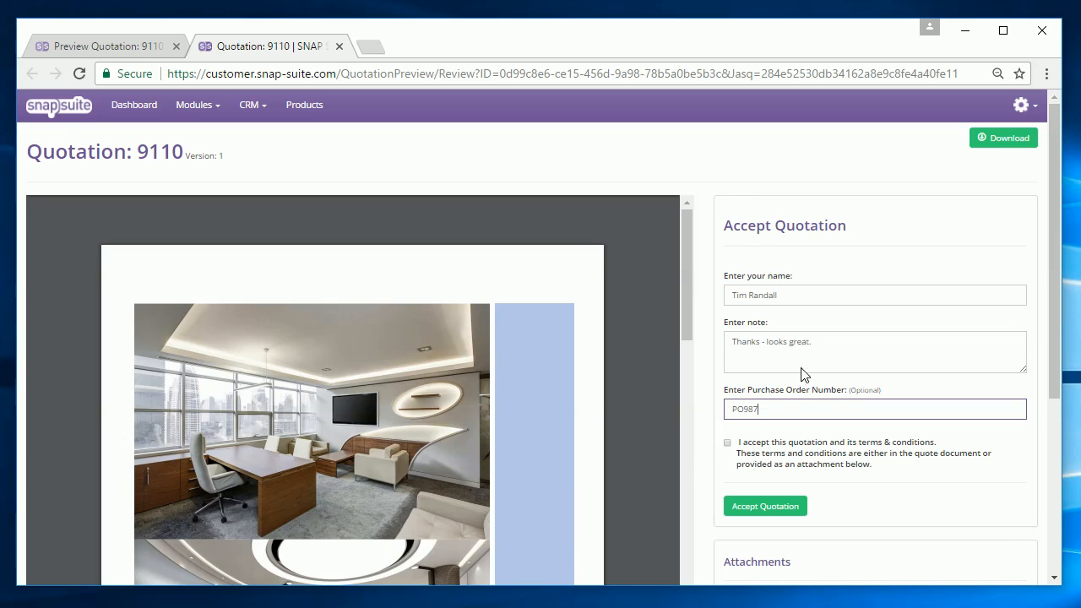
scroll(739, 288, down, 1)
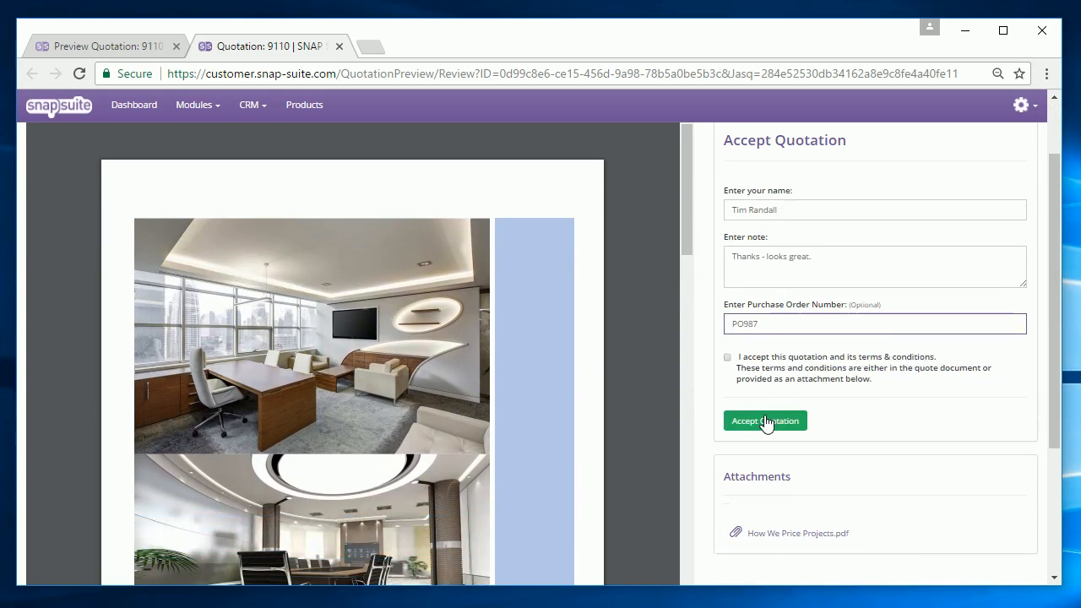
Agree to the terms and conditions and accept the quotation, confirming with OK.
click(766, 420)
click(624, 179)
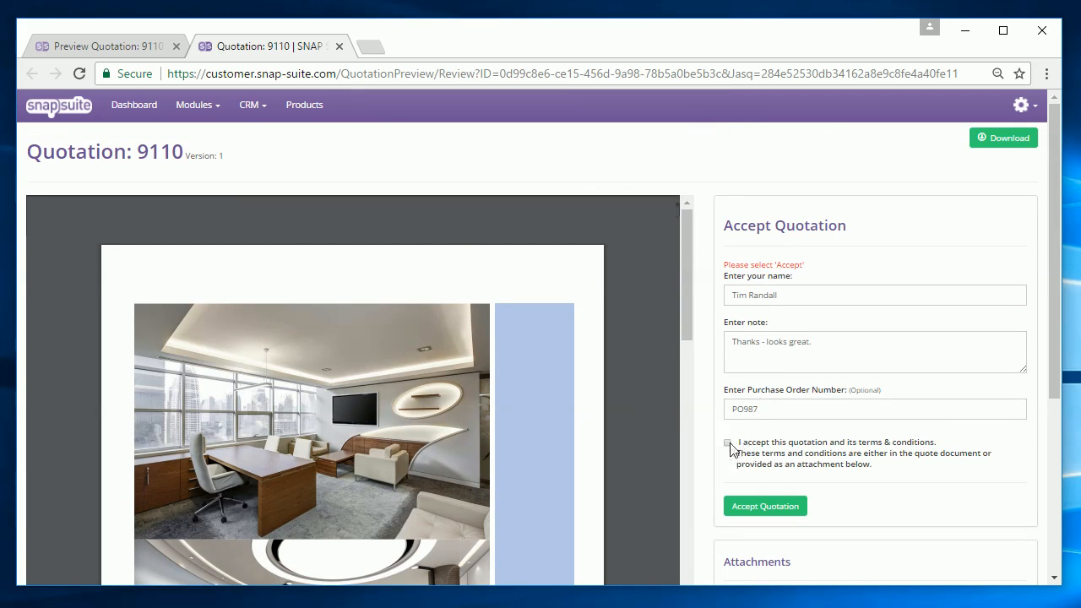
click(727, 443)
click(779, 507)
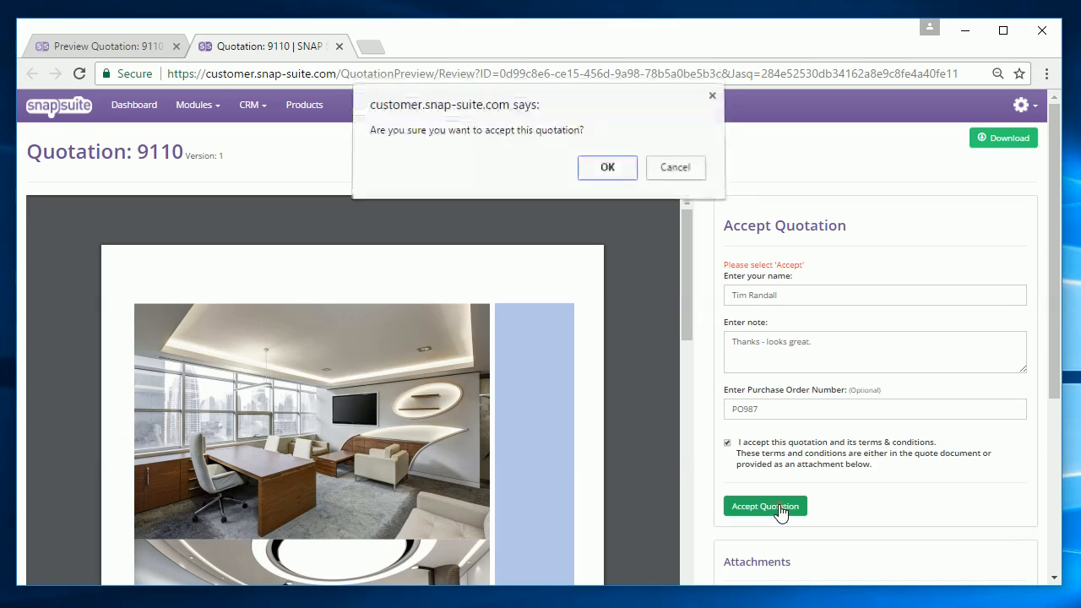
click(607, 170)
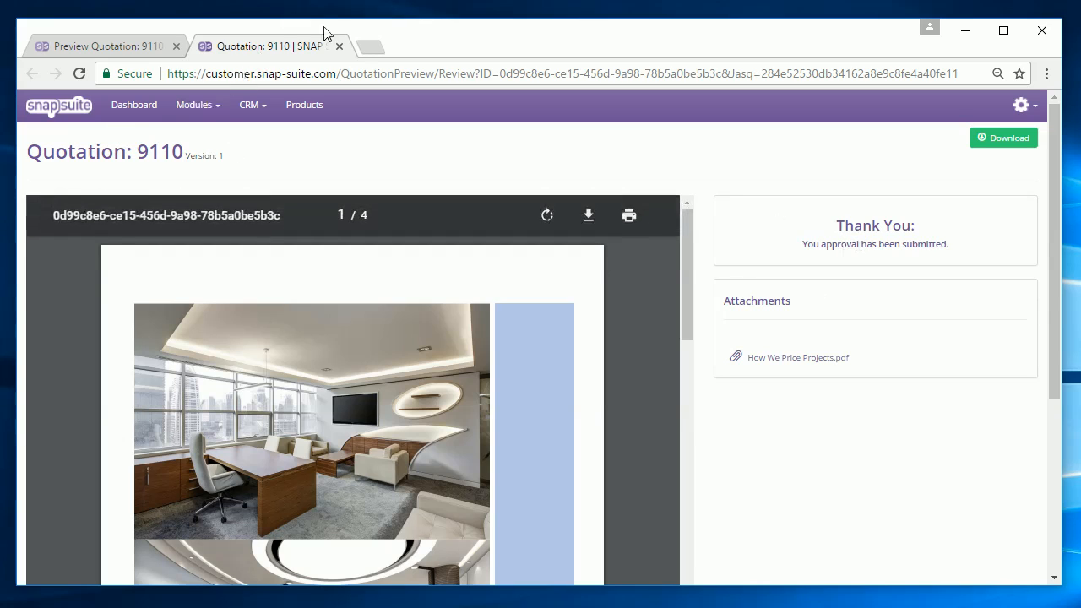
Return to quotation 9110's details and read its acceptance comment under Internal Comments.
click(339, 47)
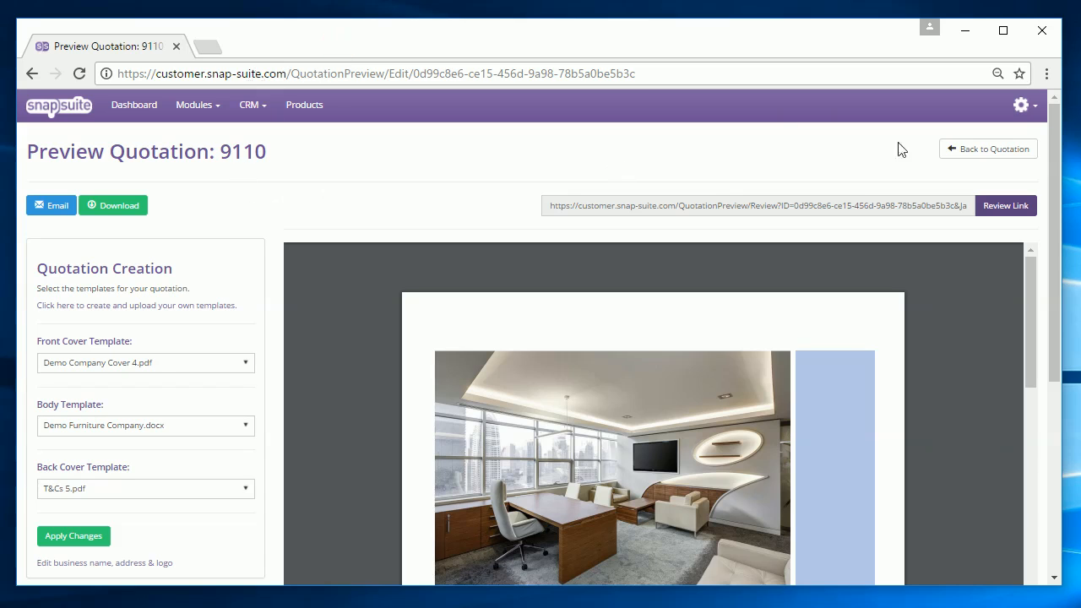
click(941, 154)
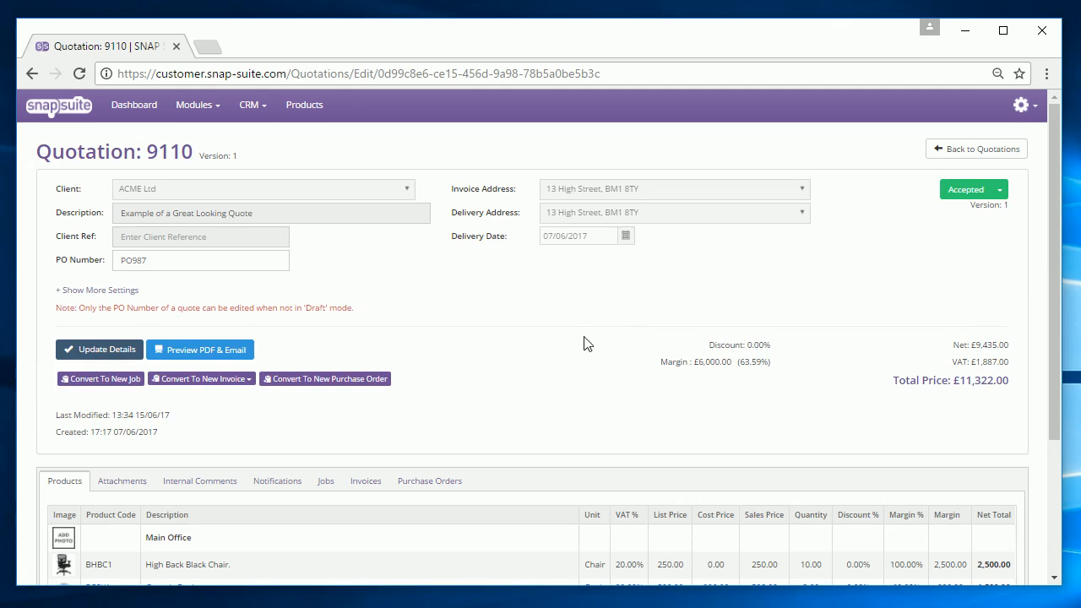
scroll(581, 342, down, 2)
scroll(580, 343, up, 2)
scroll(579, 345, down, 2)
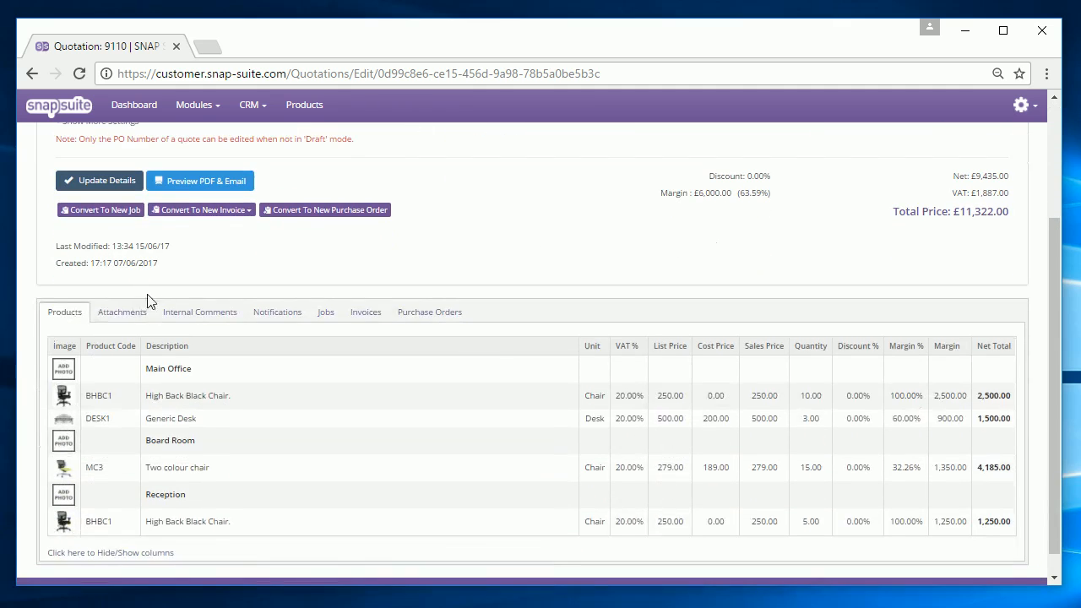
click(188, 313)
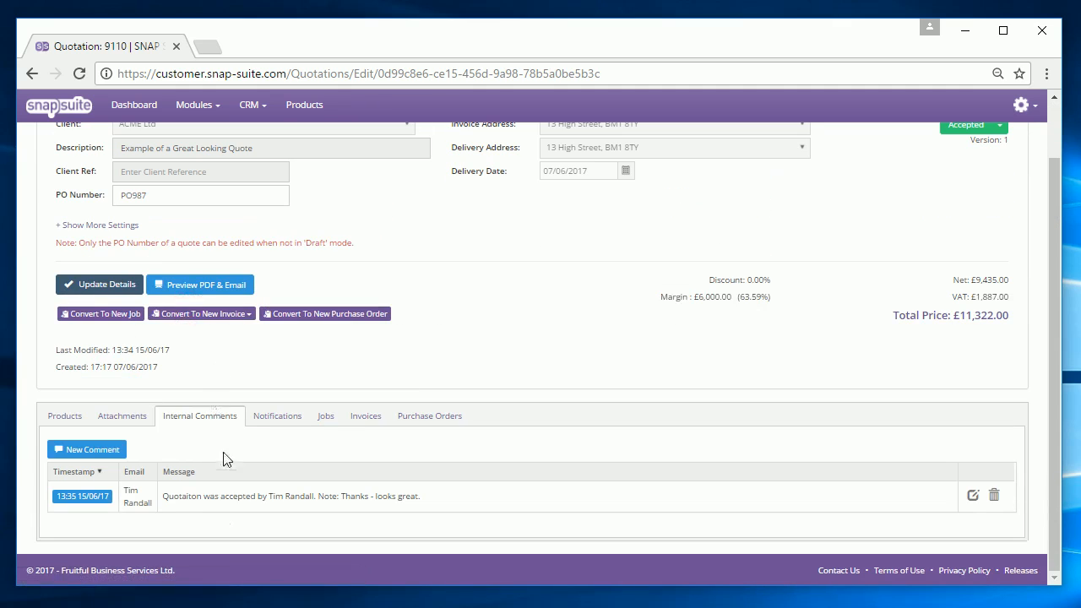
drag(193, 495, 402, 471)
scroll(402, 472, up, 2)
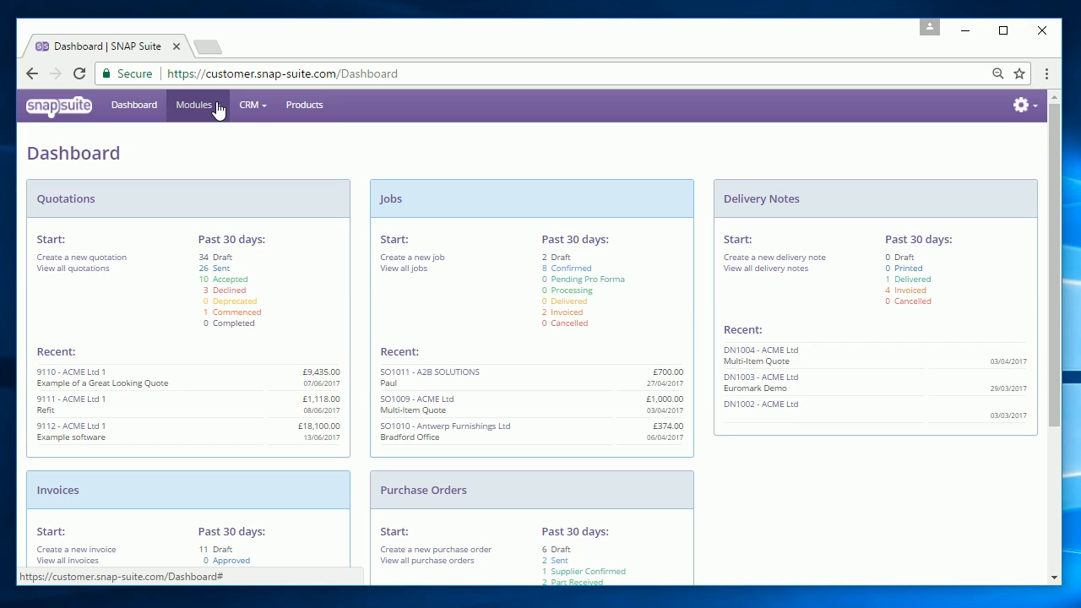
View the A2B SOLUTIONS record from CRM > Clients, close it, and return to the Dashboard.
click(251, 105)
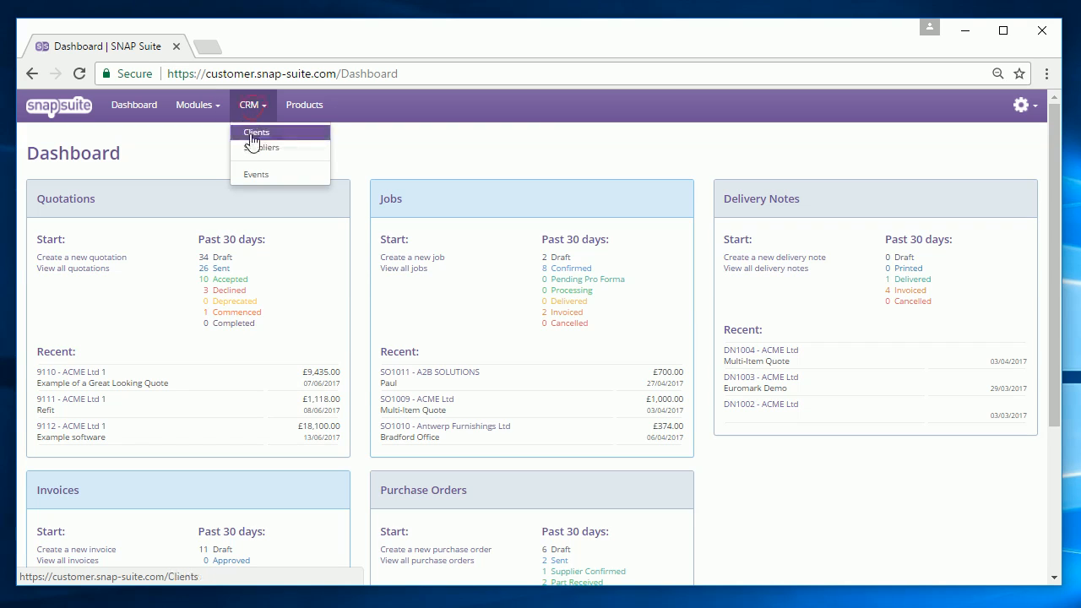
click(251, 136)
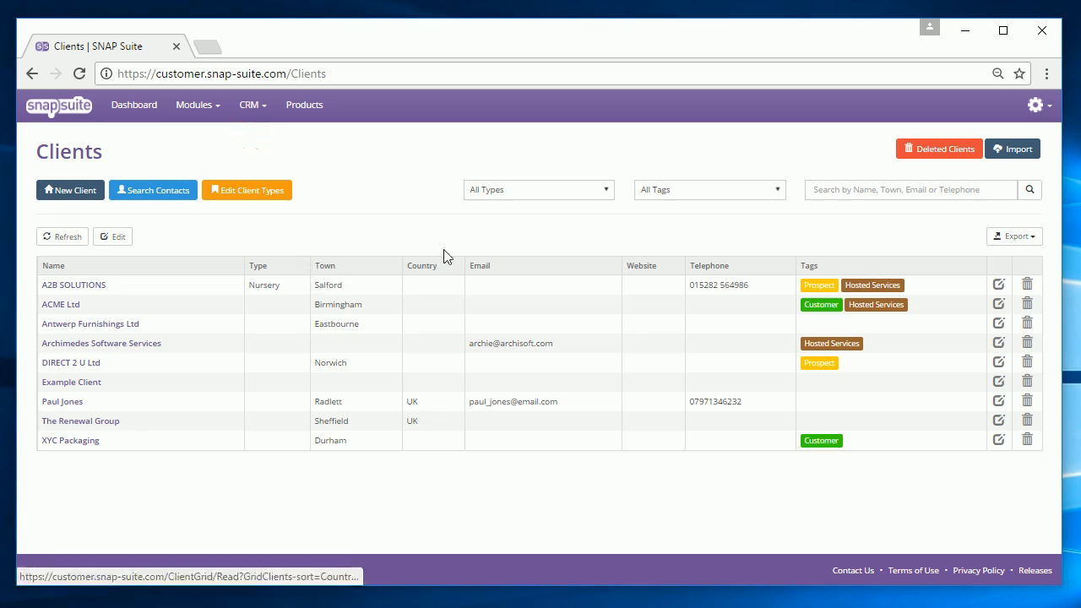
click(94, 288)
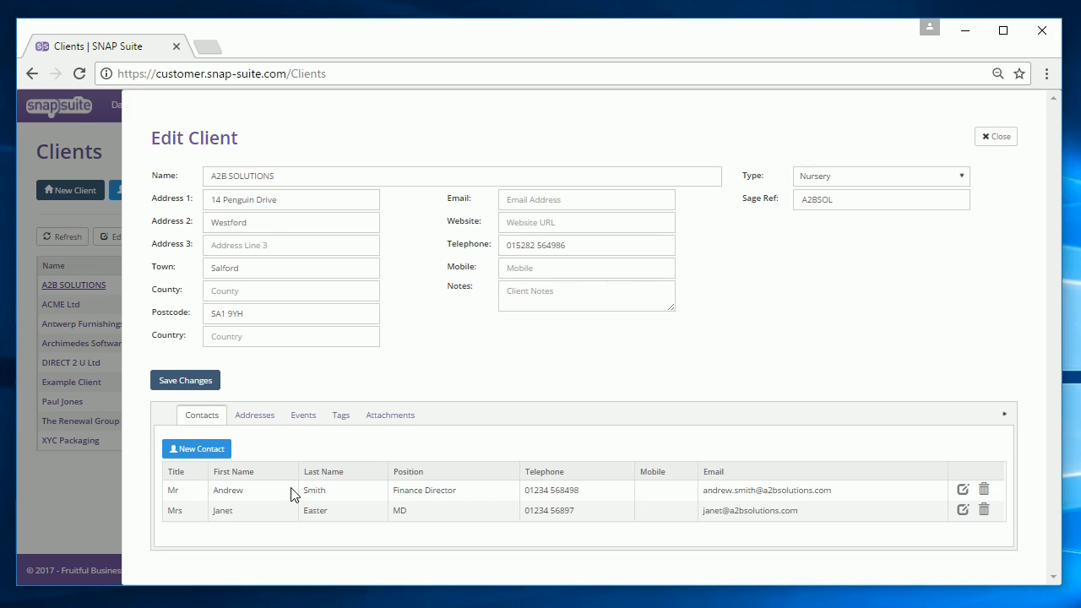
click(1006, 139)
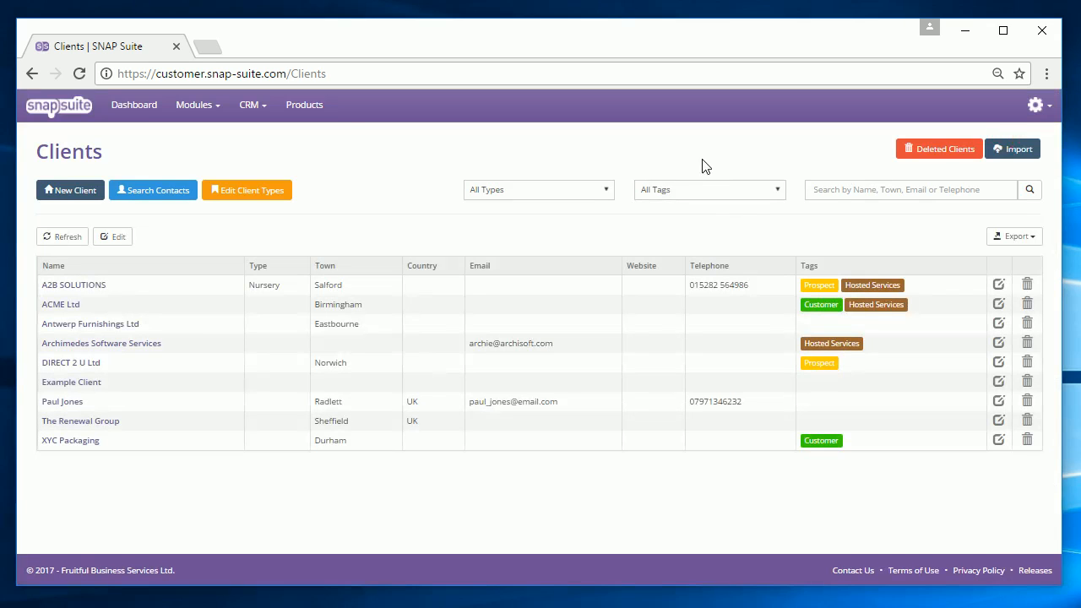
click(133, 106)
Open quotation 9109 'Example for Demo' in PDF preview and start its email.
click(187, 110)
click(196, 128)
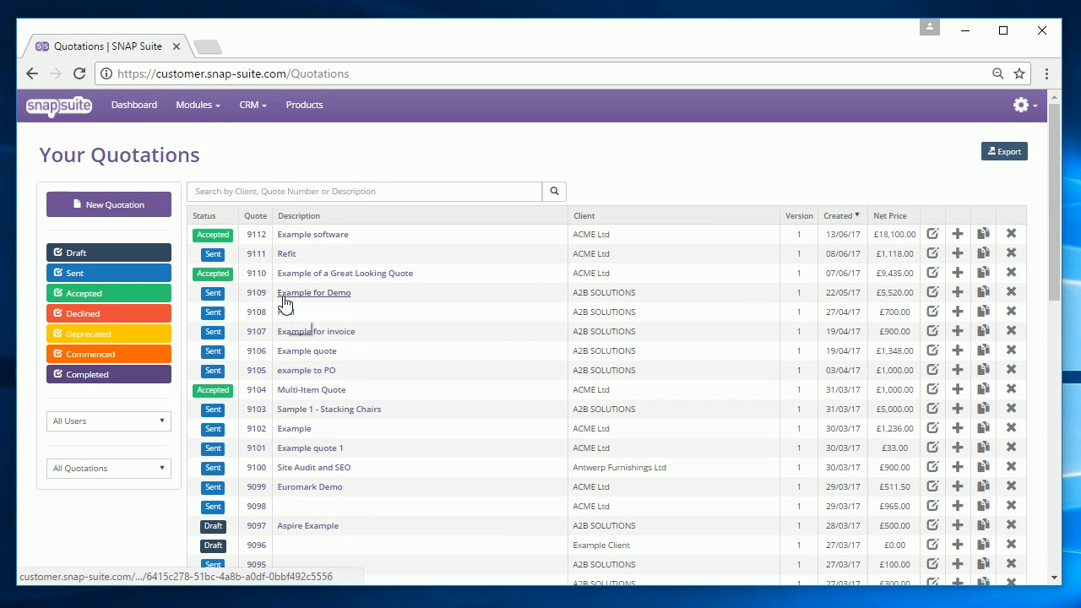
click(283, 295)
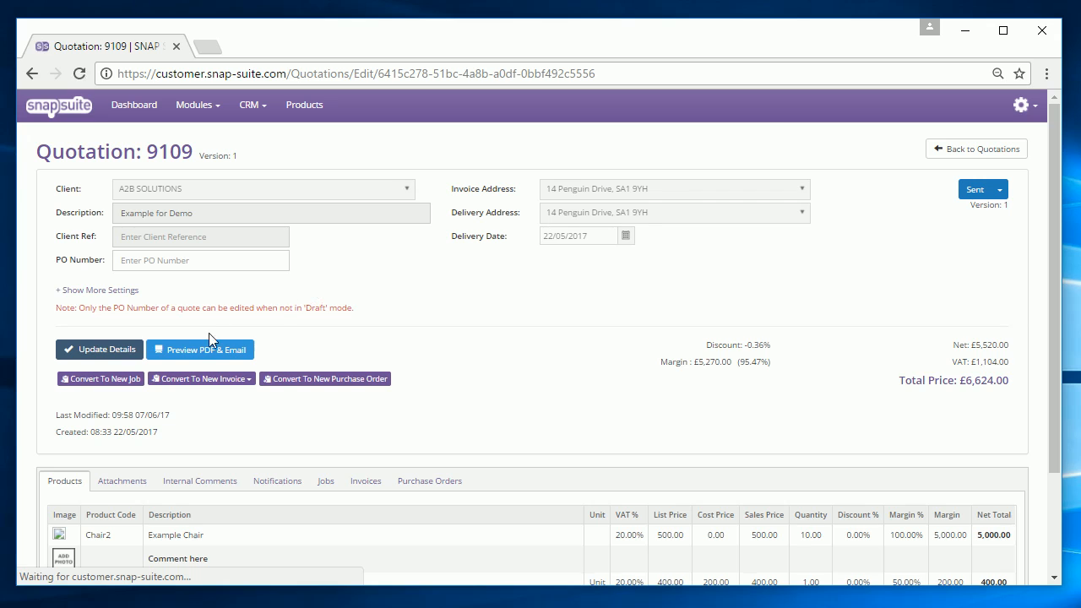
click(207, 348)
click(50, 213)
Add both suggested client contacts as recipients, then close the email form unsent.
click(855, 201)
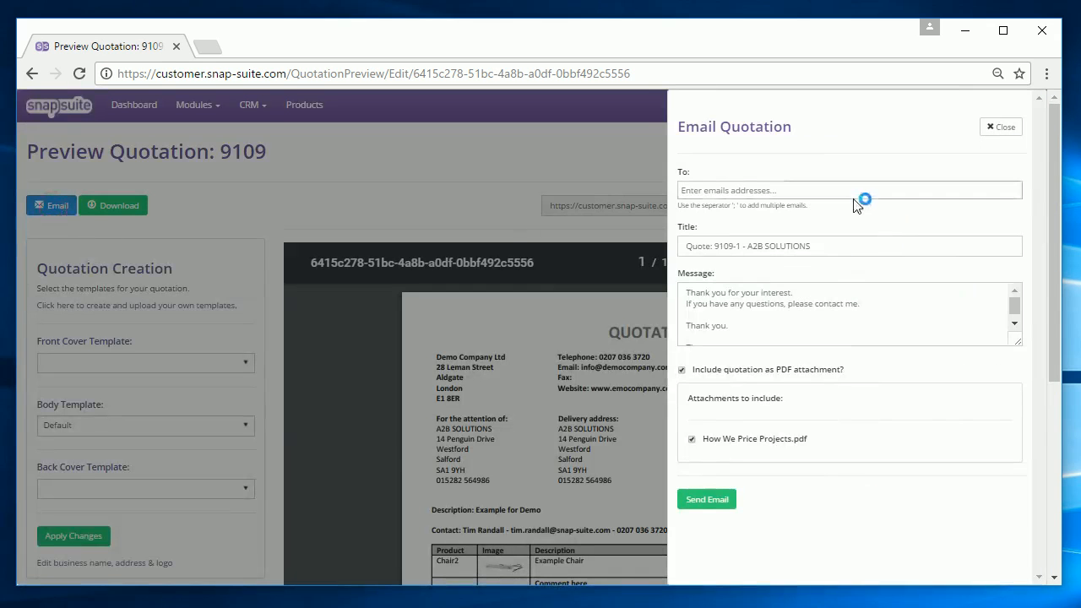
click(846, 192)
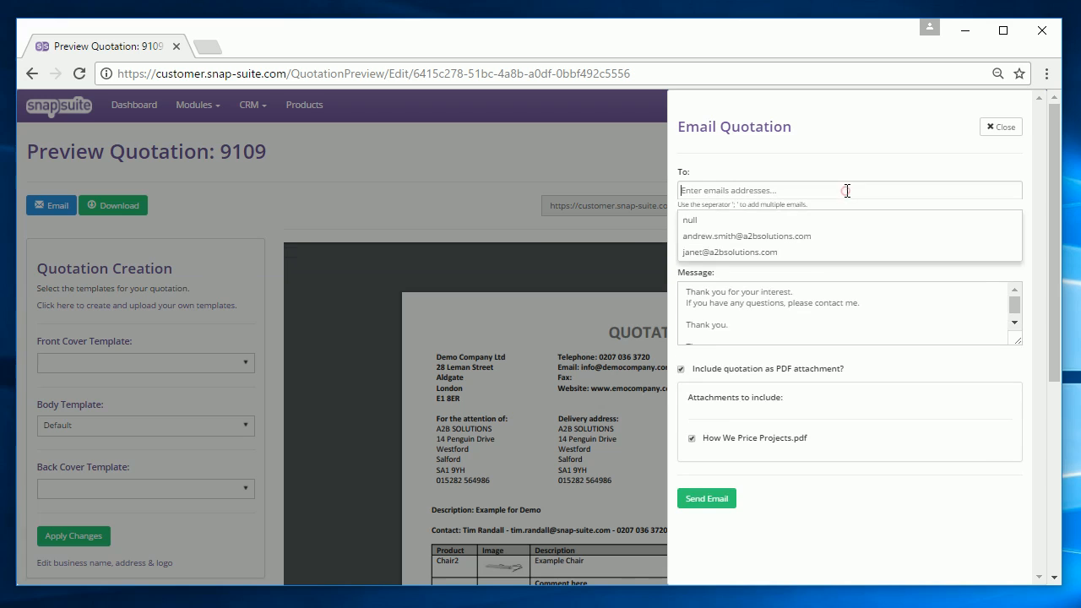
click(827, 243)
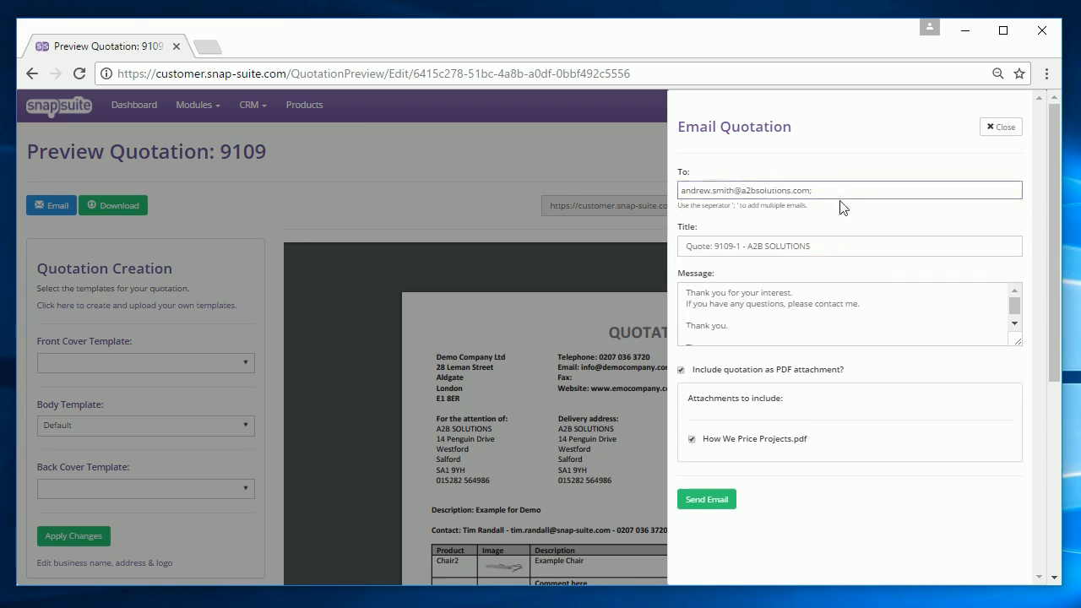
click(855, 190)
click(815, 241)
drag(781, 321, 780, 319)
click(767, 317)
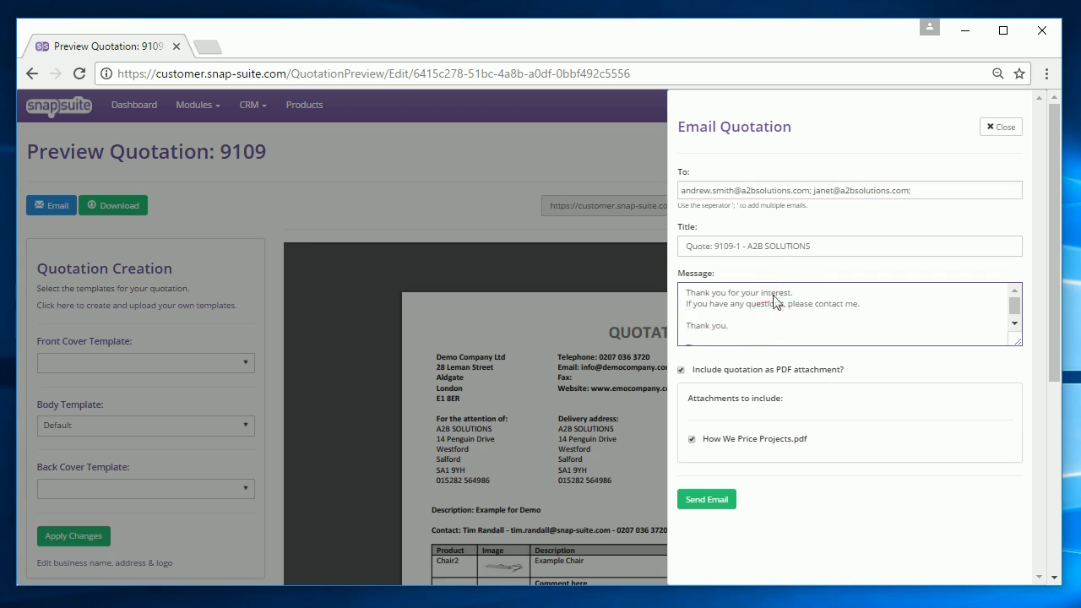
click(996, 129)
Open Quotation Settings from the gear menu and scroll to the email templates.
click(1022, 105)
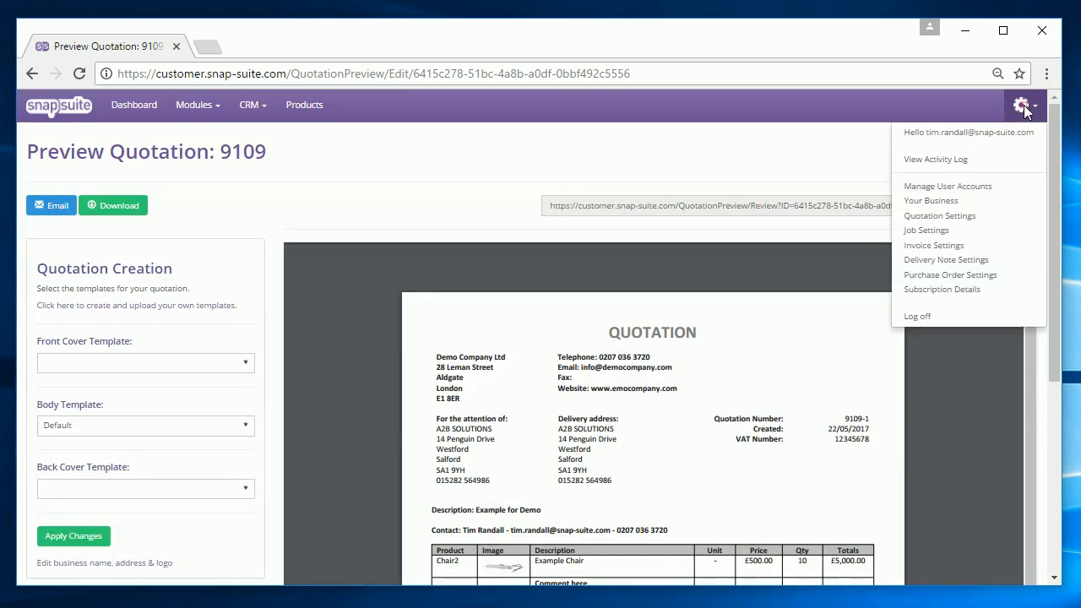
click(969, 216)
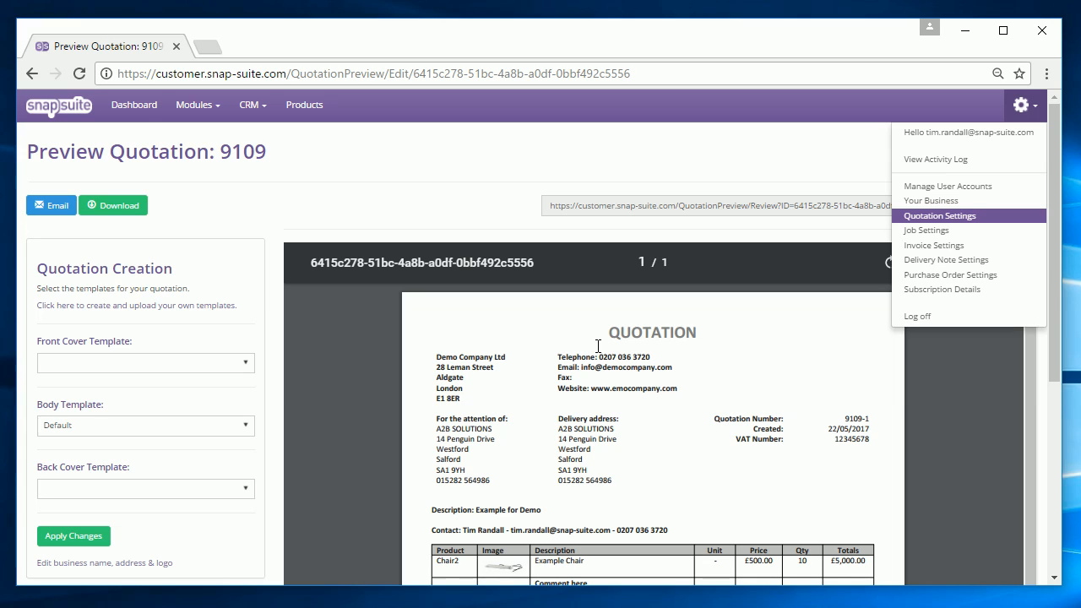
click(909, 216)
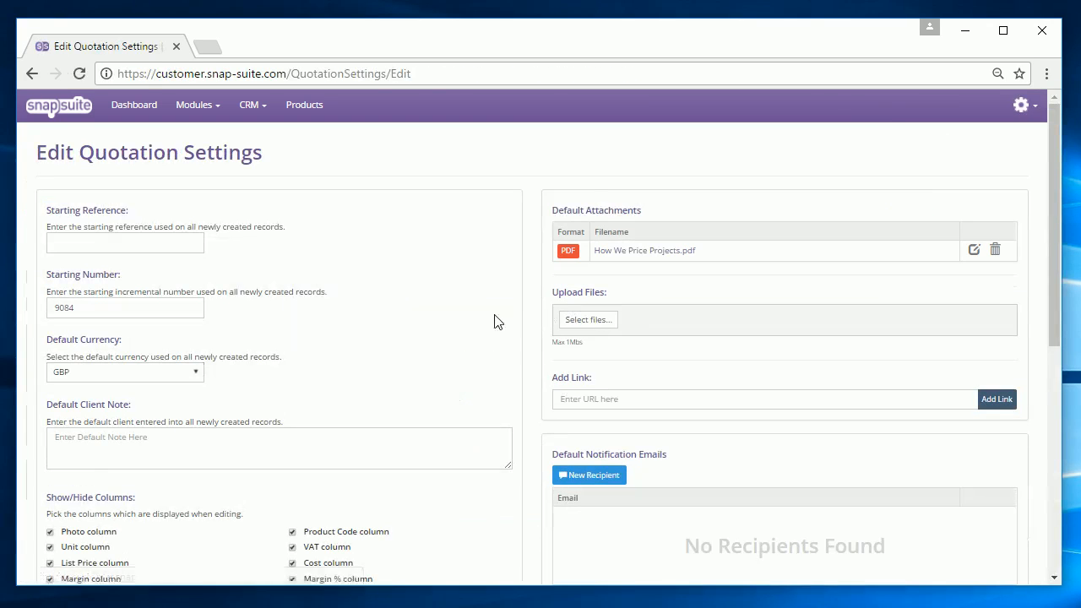
scroll(475, 327, down, 1)
scroll(476, 326, down, 4)
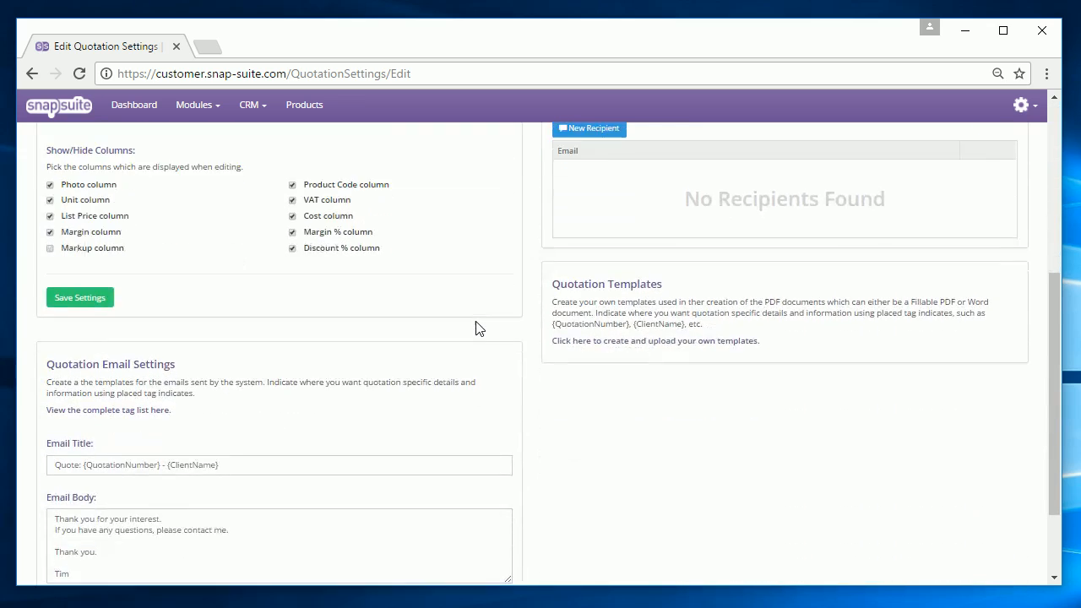
Prefix the email title with 'Your', change the body's first line to 'Please find the quote attached', and save.
click(75, 391)
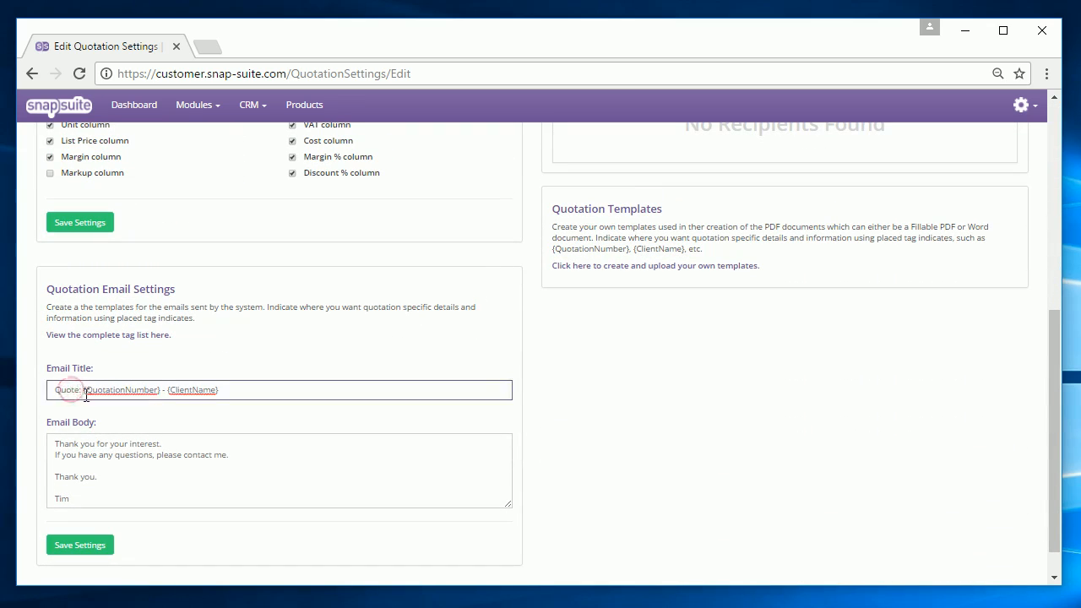
text(Your)
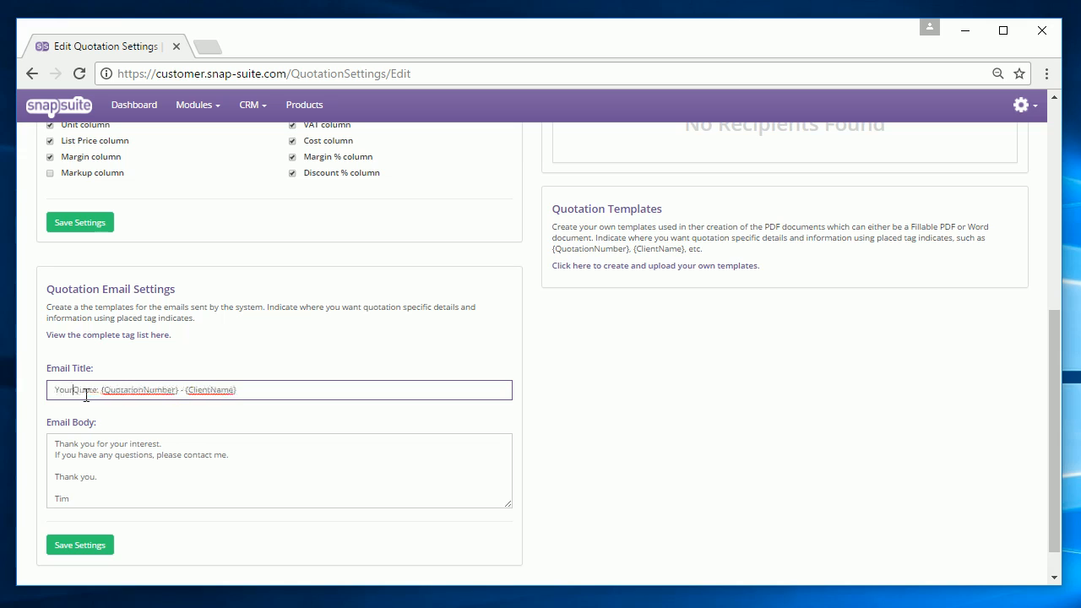
click(197, 450)
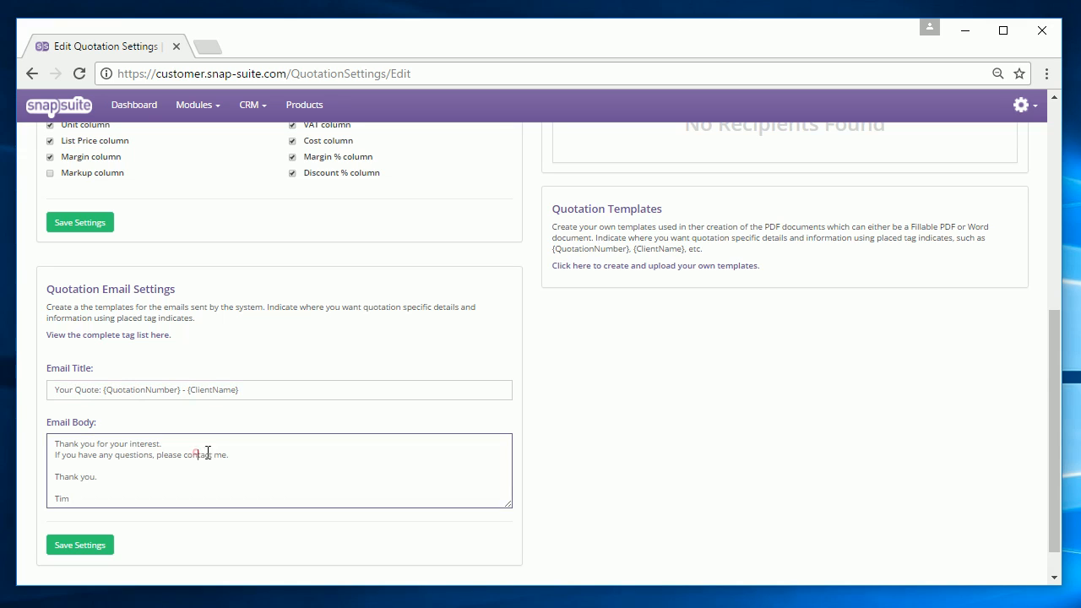
key(Return)
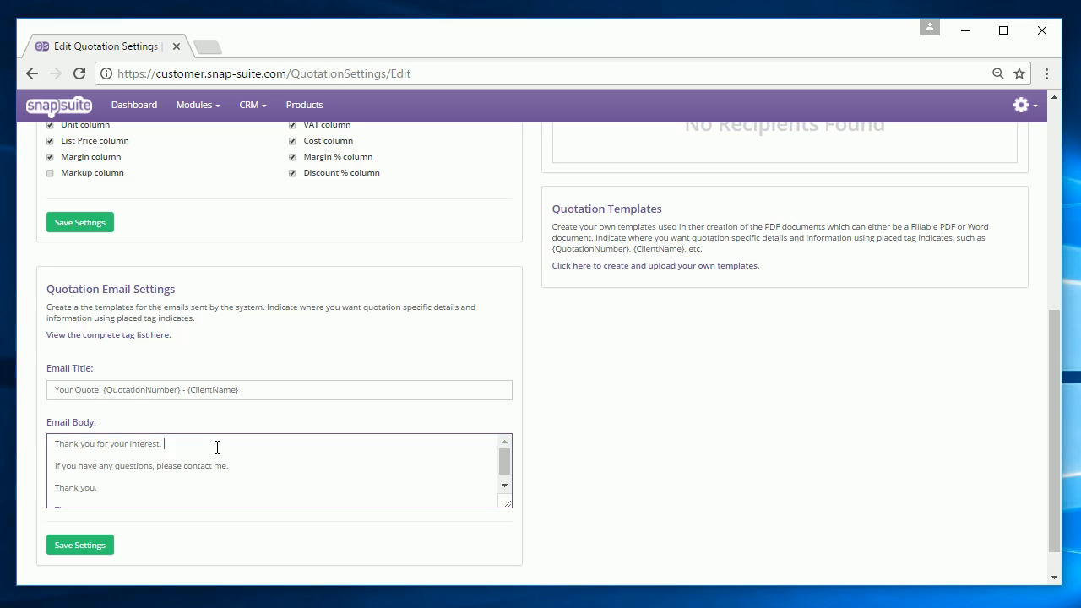
triple_click(217, 448)
text(P)
click(66, 544)
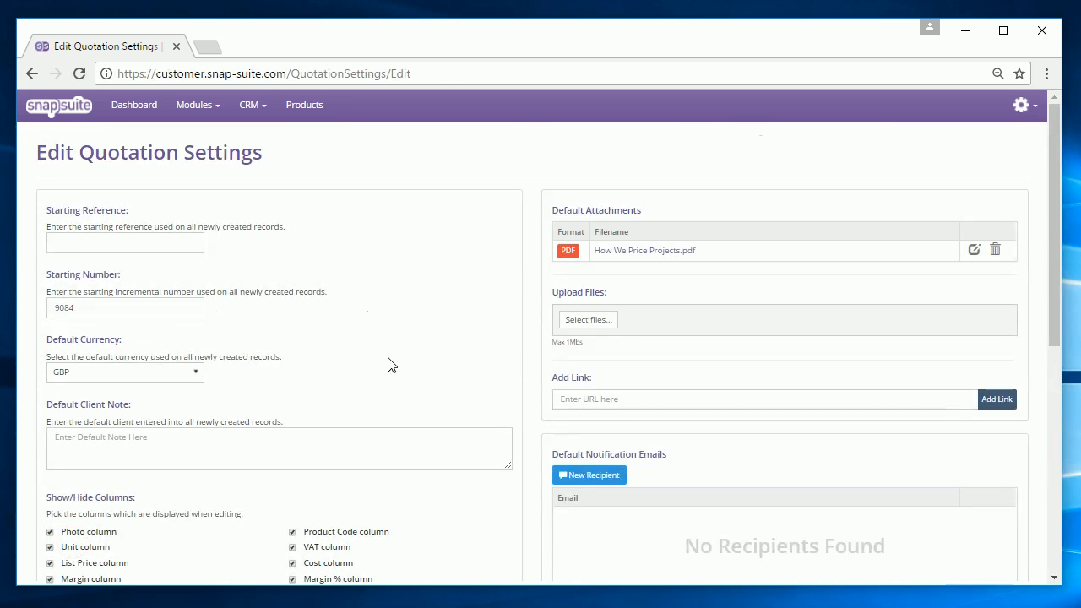
Check quote 9109's email shows 'Your Quote: 9109-1 - A2B SOLUTIONS', then return to the Dashboard.
click(210, 106)
click(210, 134)
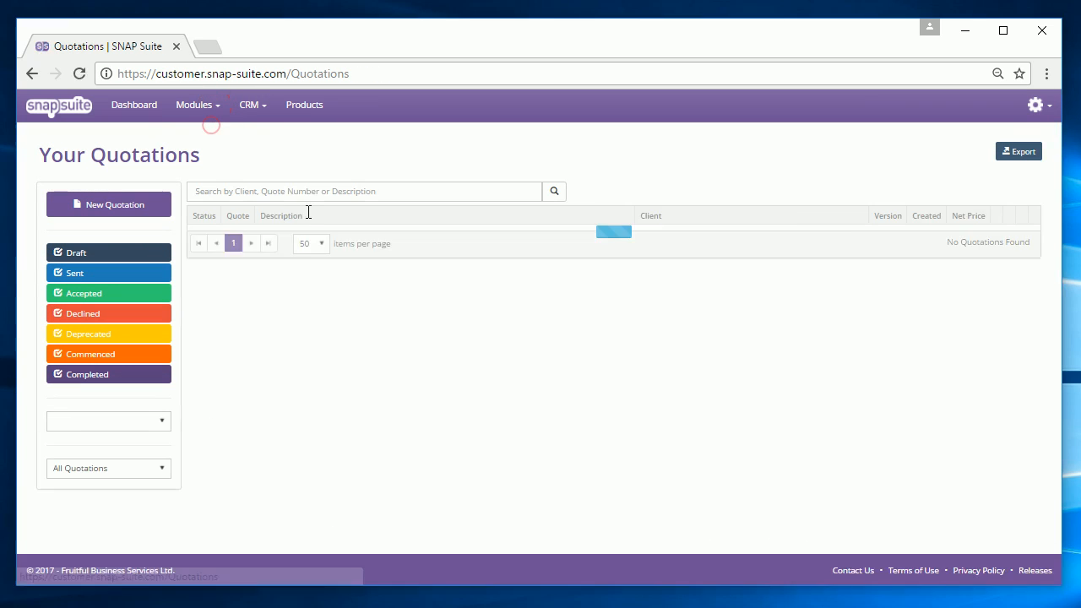
click(314, 296)
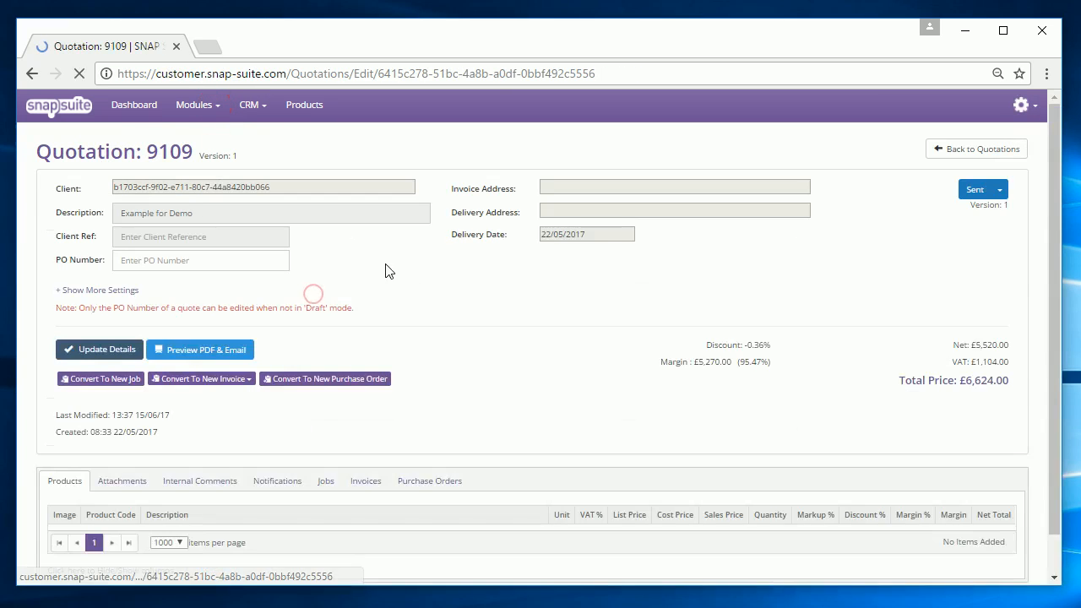
click(243, 351)
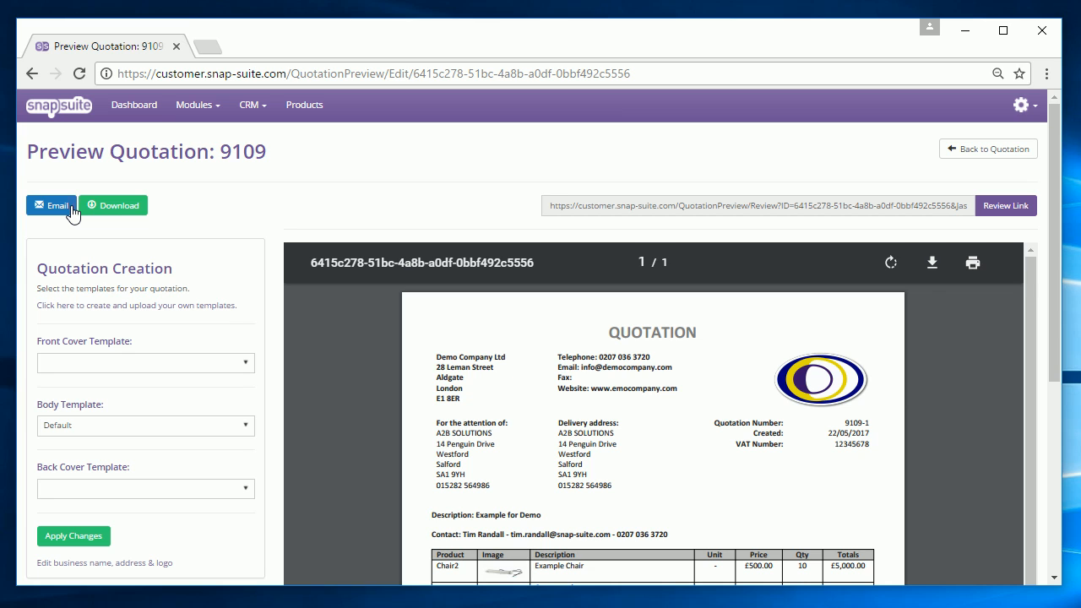
click(72, 205)
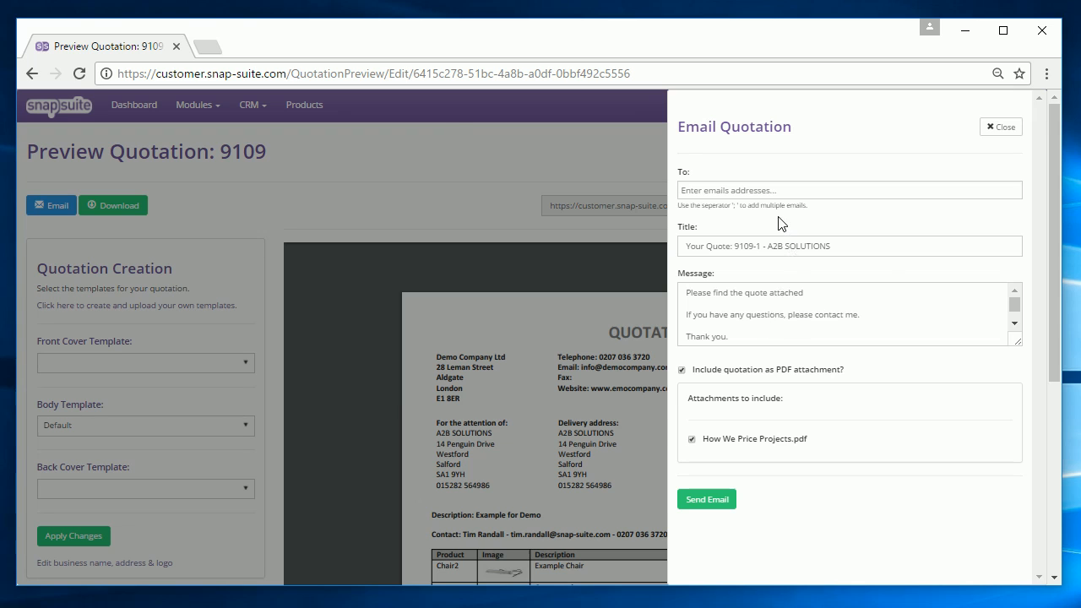
click(144, 107)
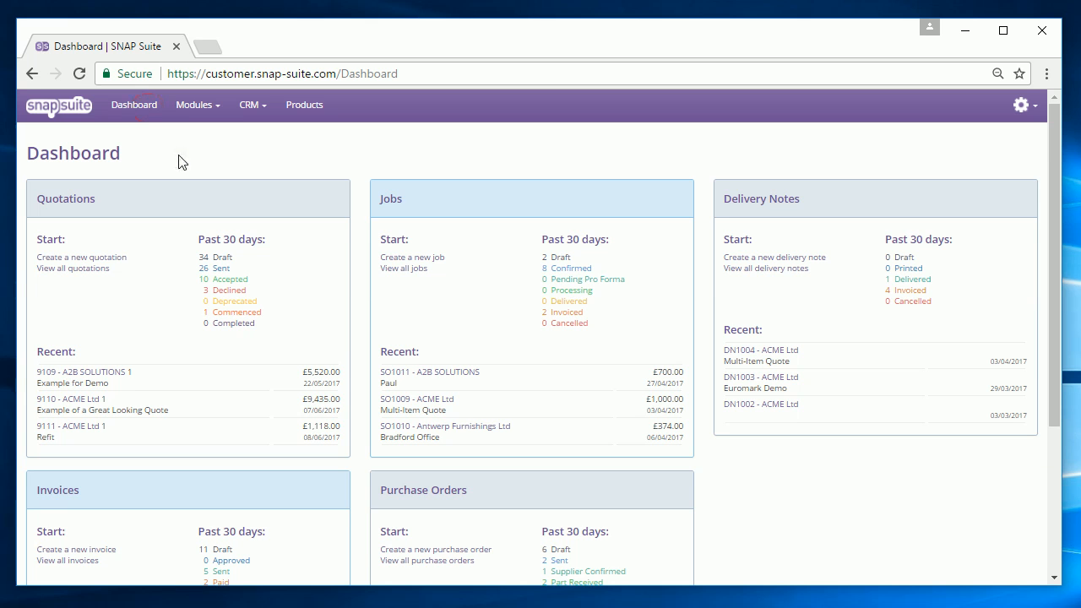
In the quotations list, toggle the Sent, Accepted and Declined filters and review the user filter.
click(201, 109)
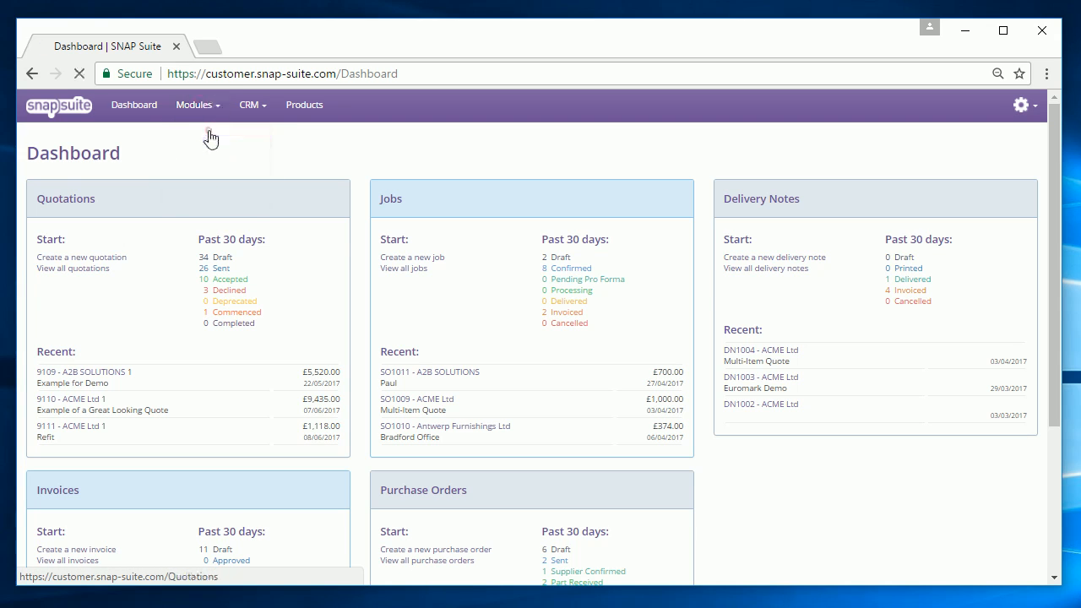
click(211, 138)
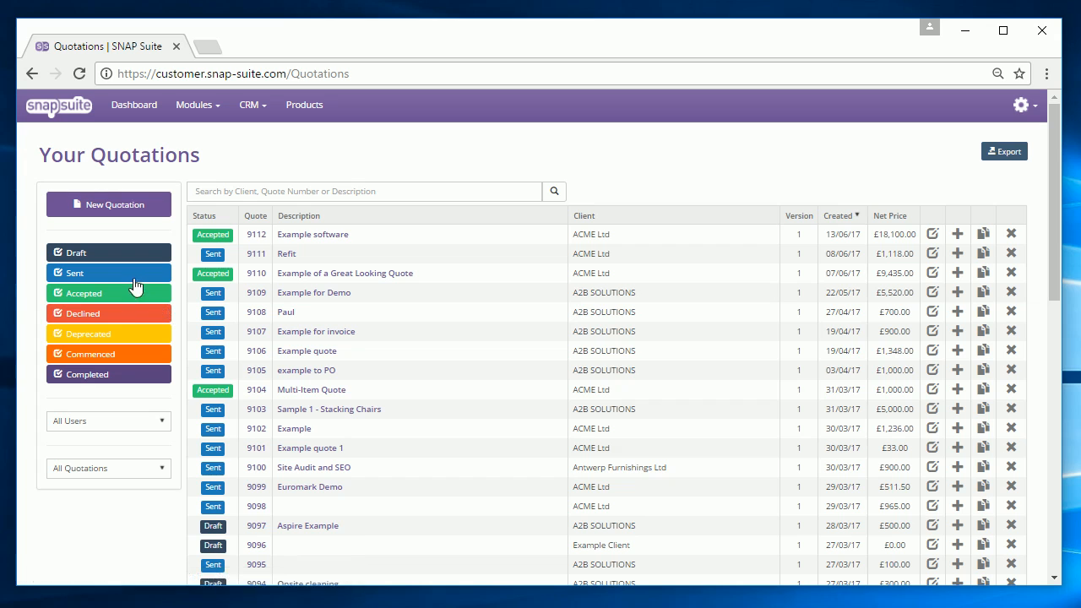
click(135, 275)
click(130, 294)
click(141, 313)
click(140, 314)
click(158, 295)
click(159, 271)
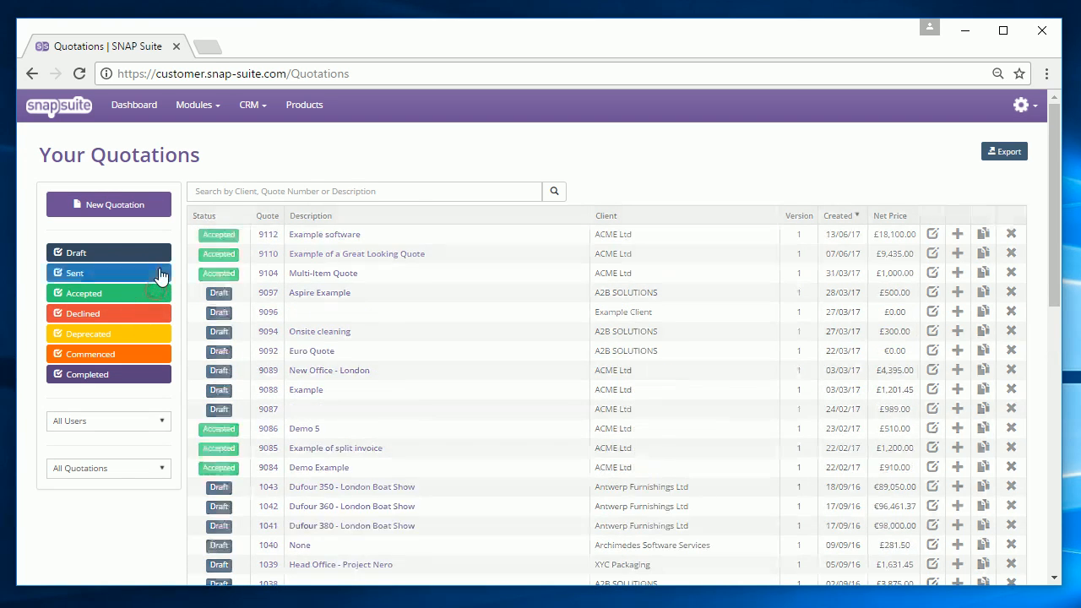
click(118, 423)
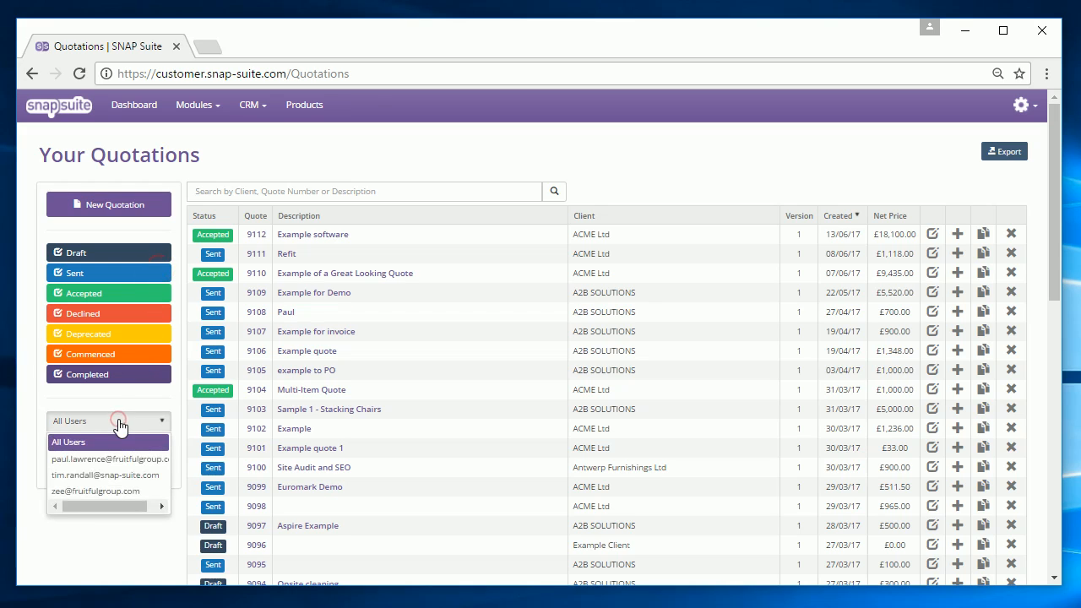
click(146, 410)
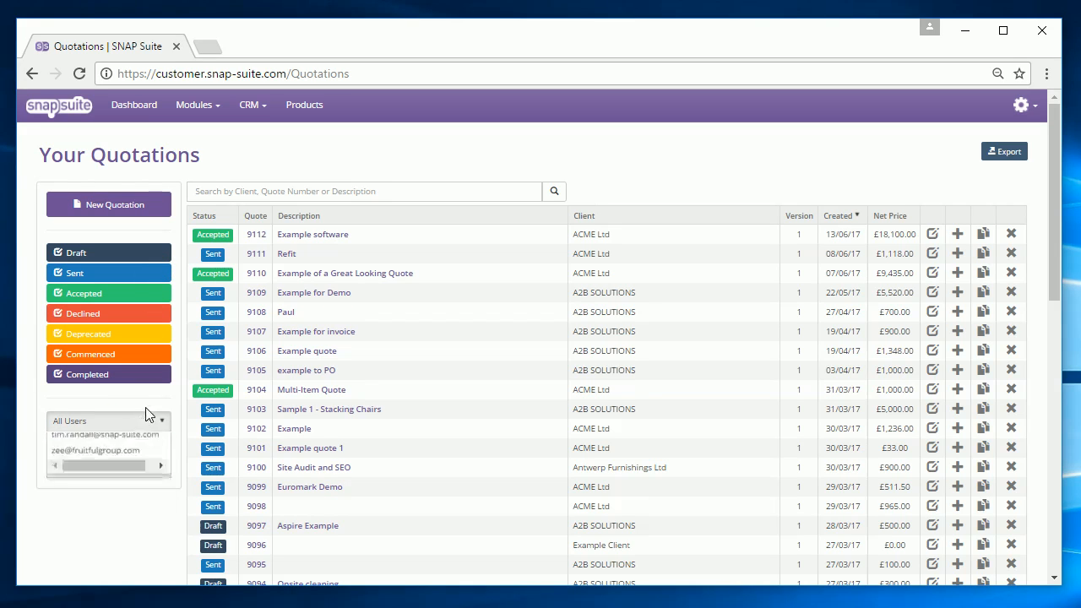
Filter quotations by a custom date range from 30/05/2017 to 13/06/2017.
click(139, 466)
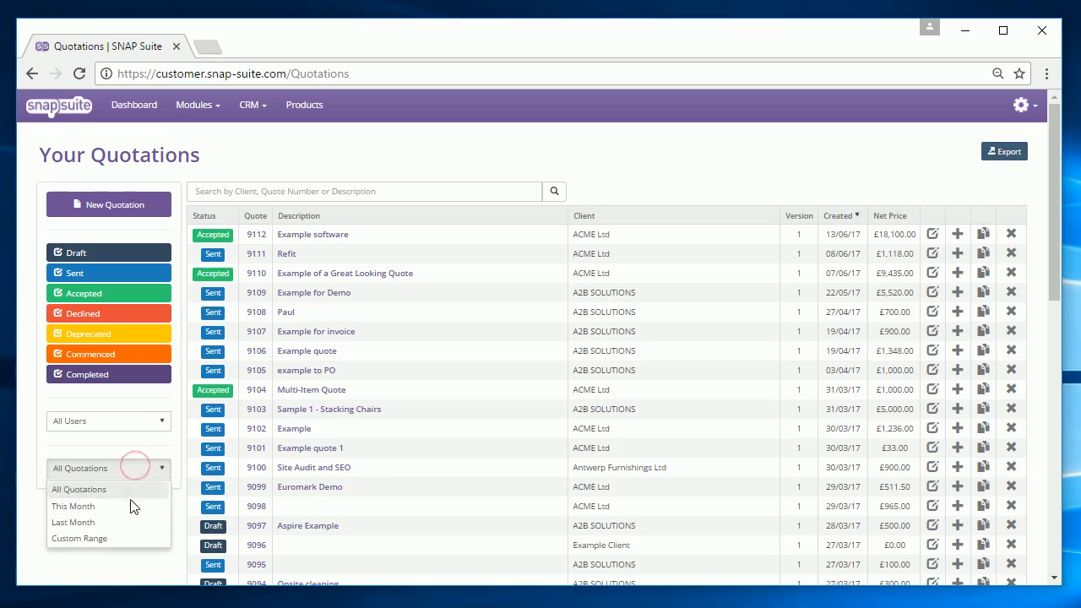
click(134, 539)
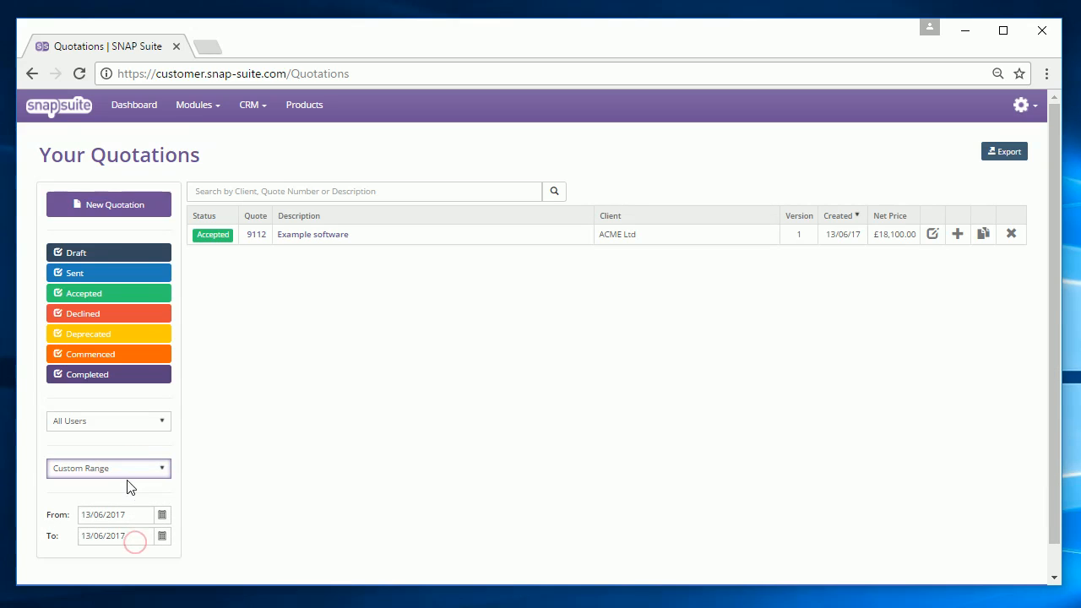
click(161, 514)
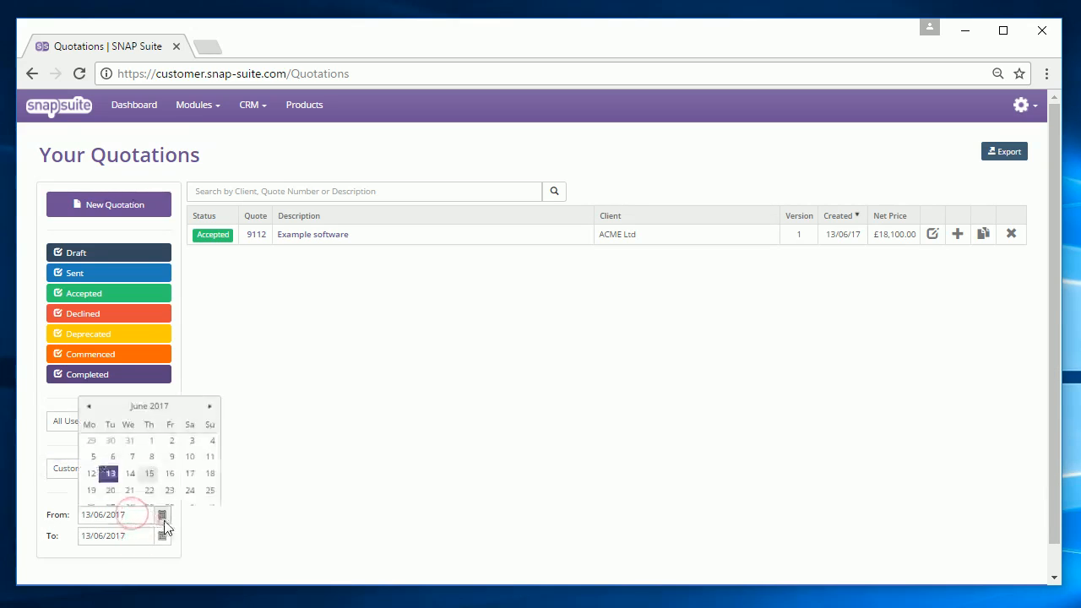
click(109, 390)
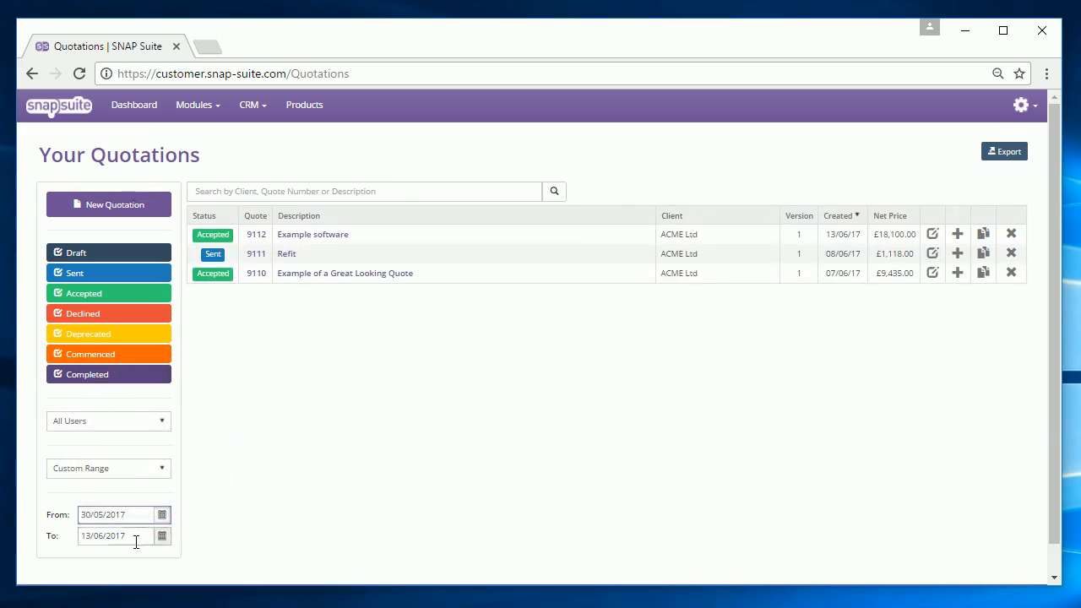